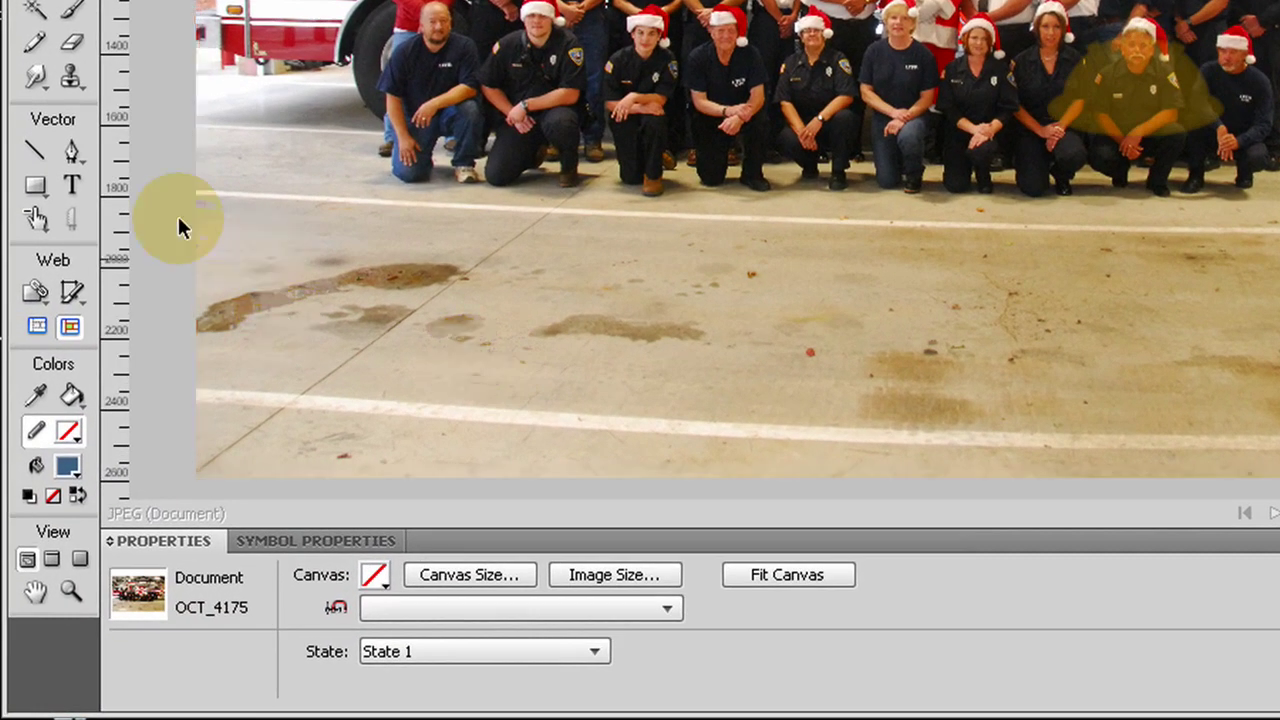
# Step: Open the Bitmap tool flyout in the Tools panel that holds the Rubber Stamp
pyautogui.click(68, 76)
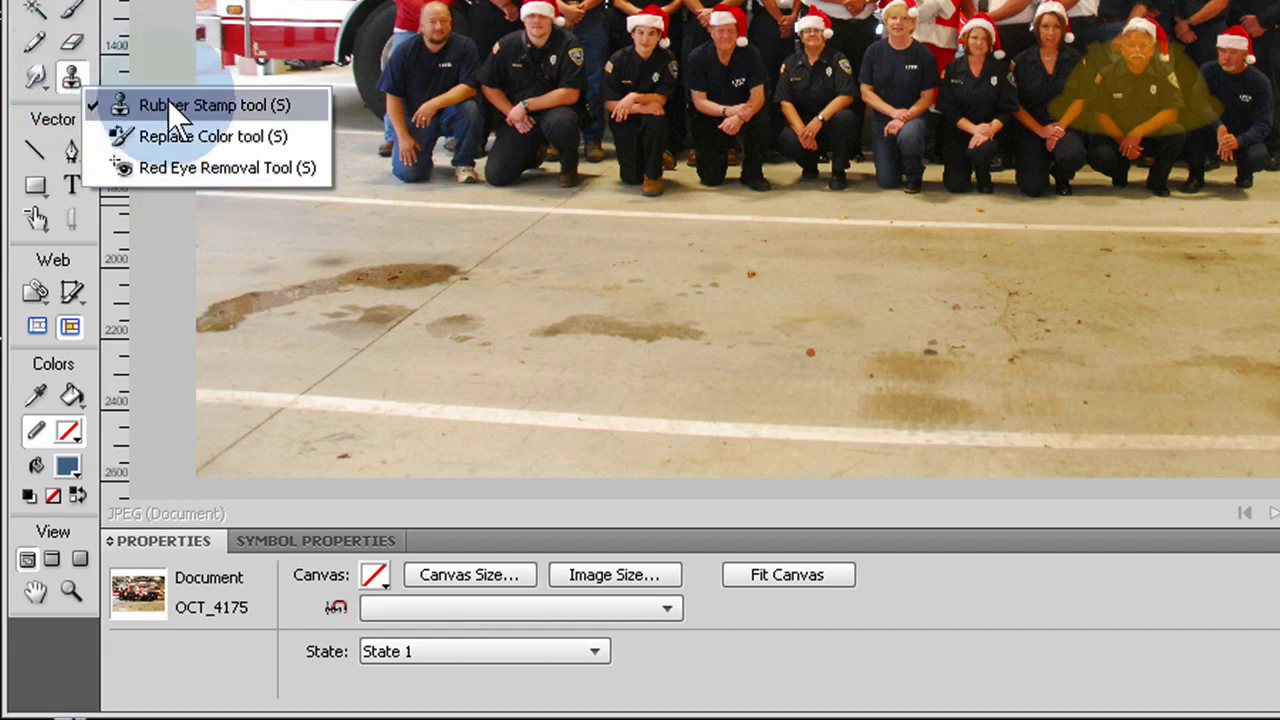
# Step: Choose the Rubber Stamp tool with Source aligned unchecked and Use entire document checked
pyautogui.click(206, 109)
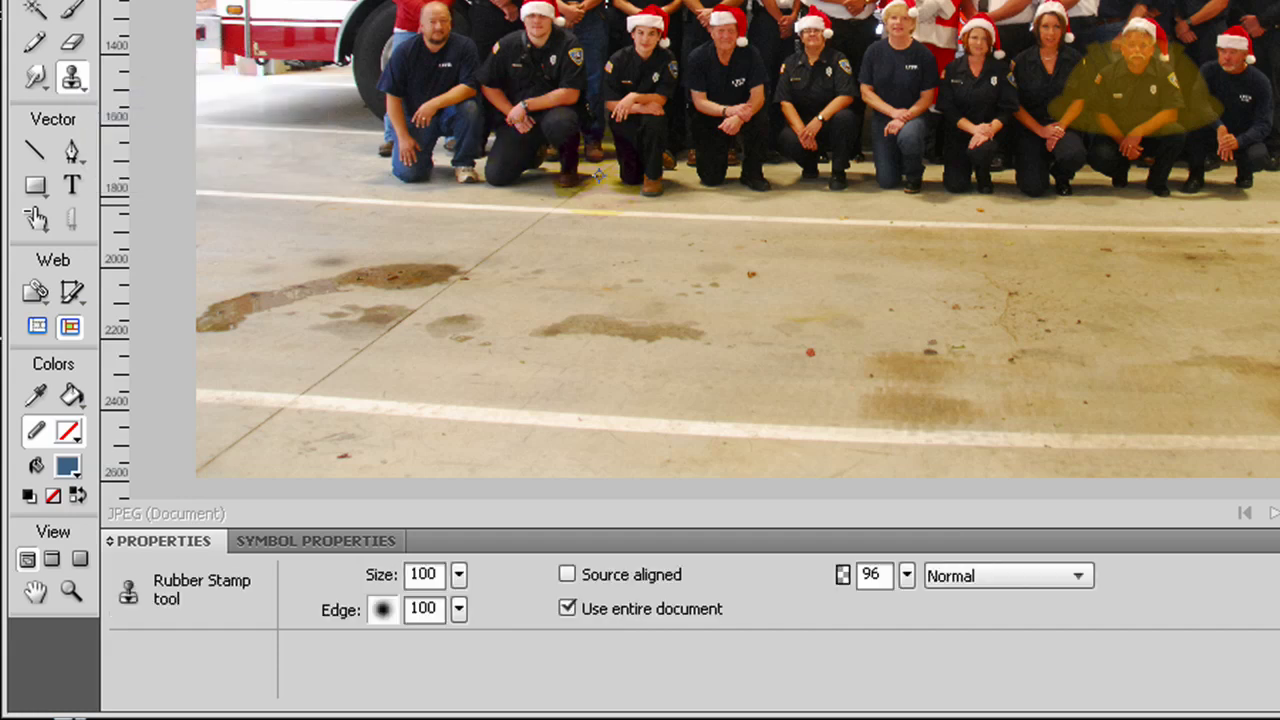
pyautogui.click(568, 577)
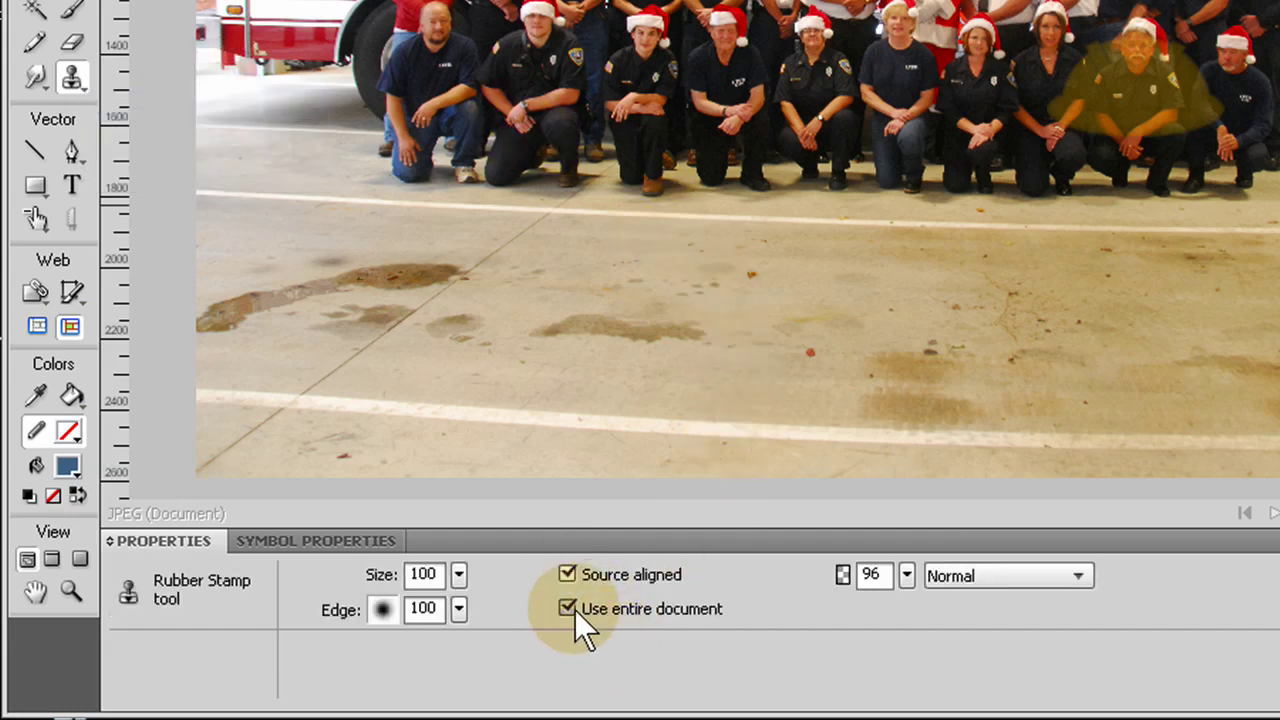
pyautogui.click(572, 609)
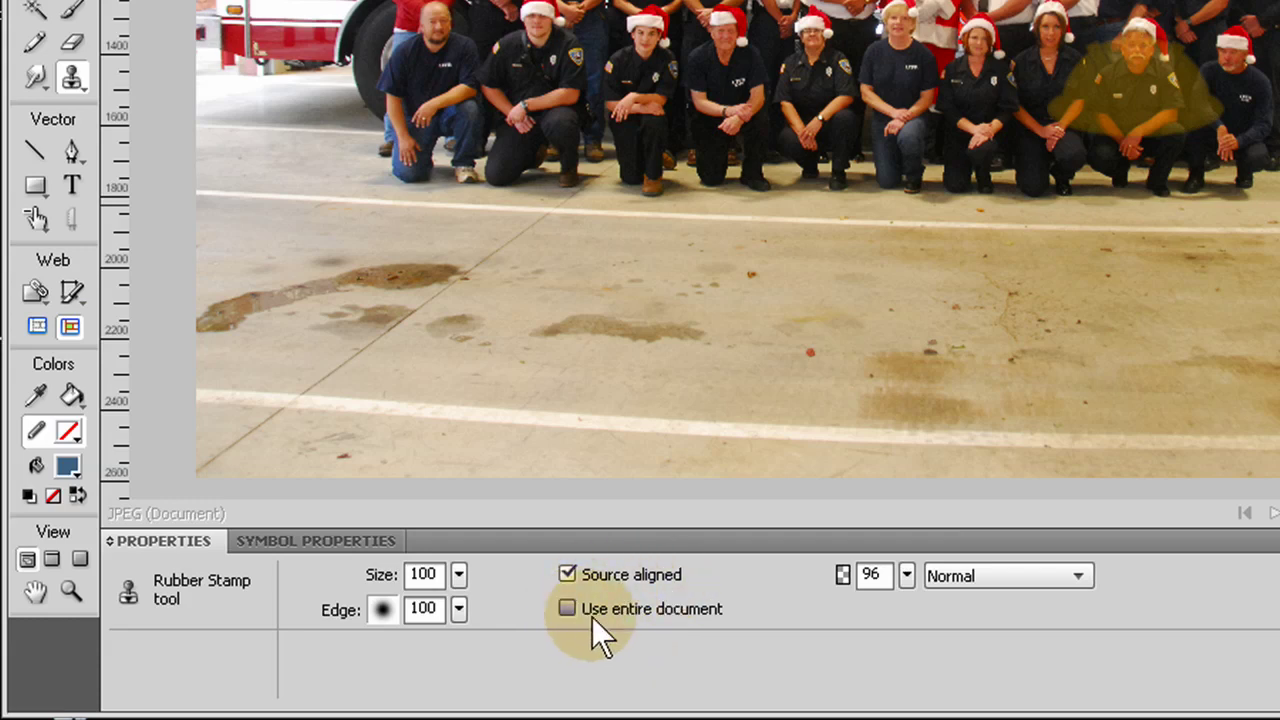
pyautogui.click(568, 574)
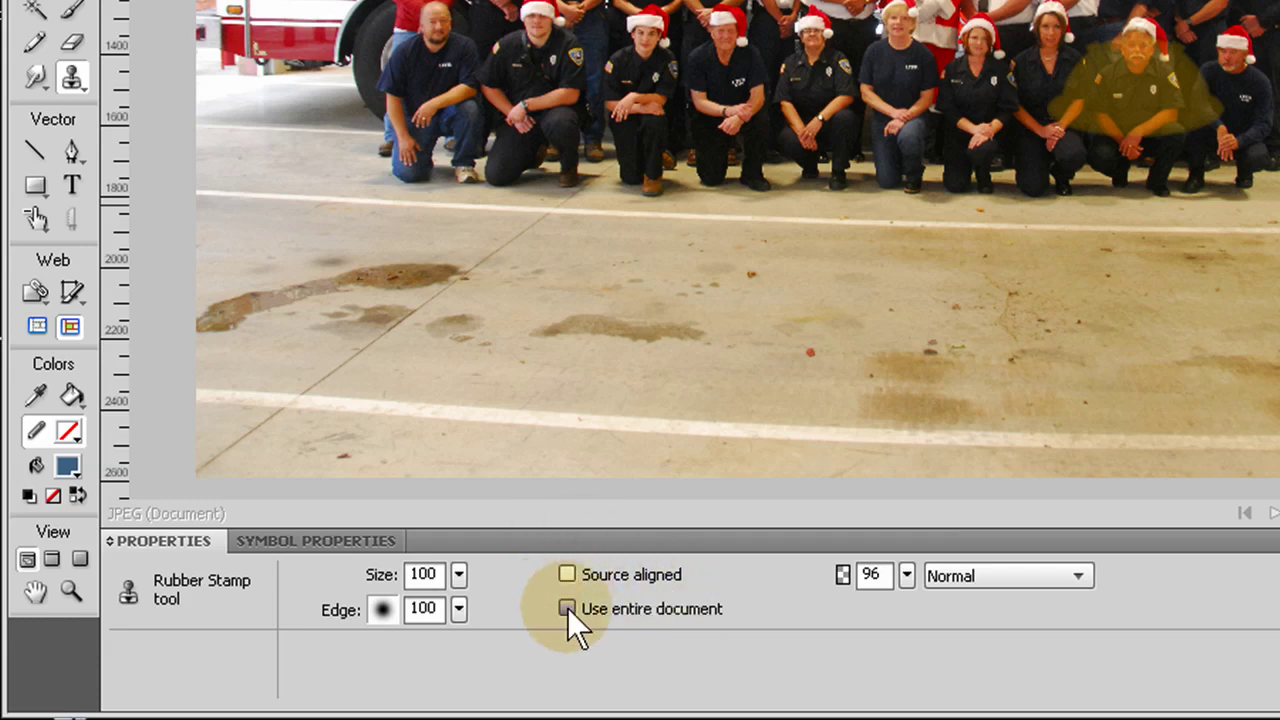
pyautogui.click(567, 608)
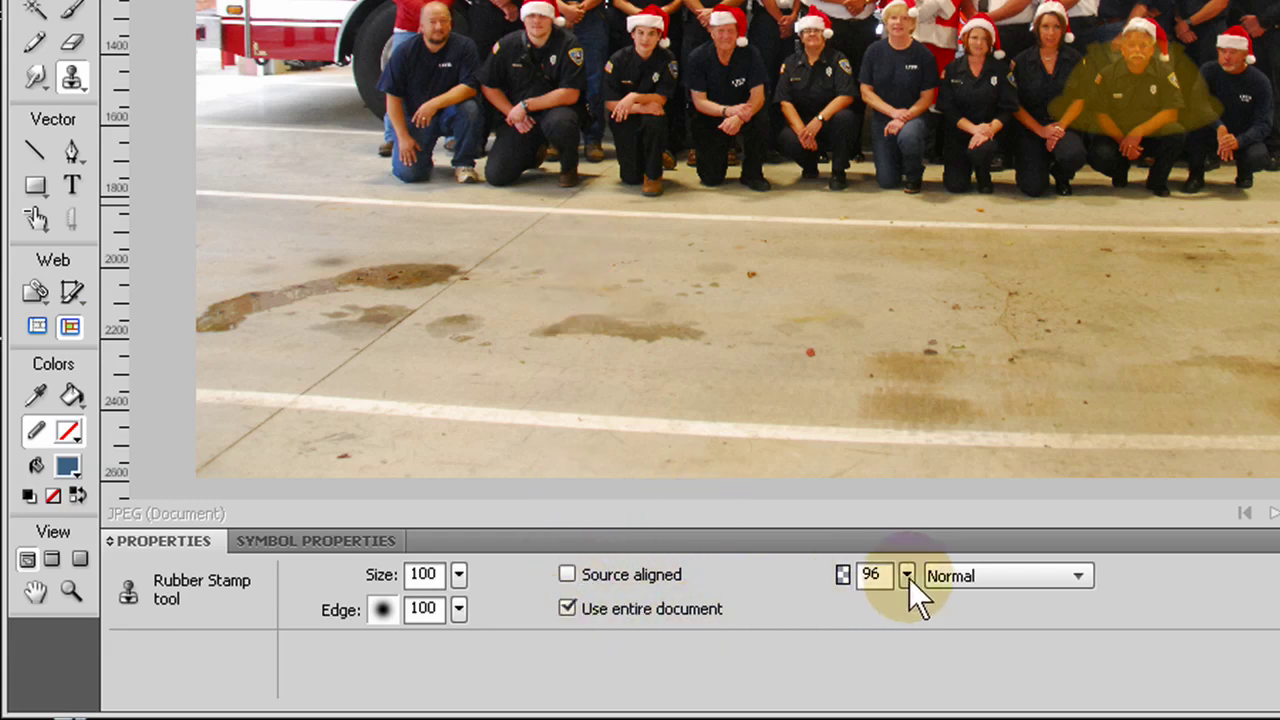
# Step: Set the Rubber Stamp opacity to 92, leaving edge softness at 100
pyautogui.moveTo(906, 579)
pyautogui.mouseDown()
pyautogui.moveTo(906, 591)
pyautogui.moveTo(905, 578)
pyautogui.mouseUp()
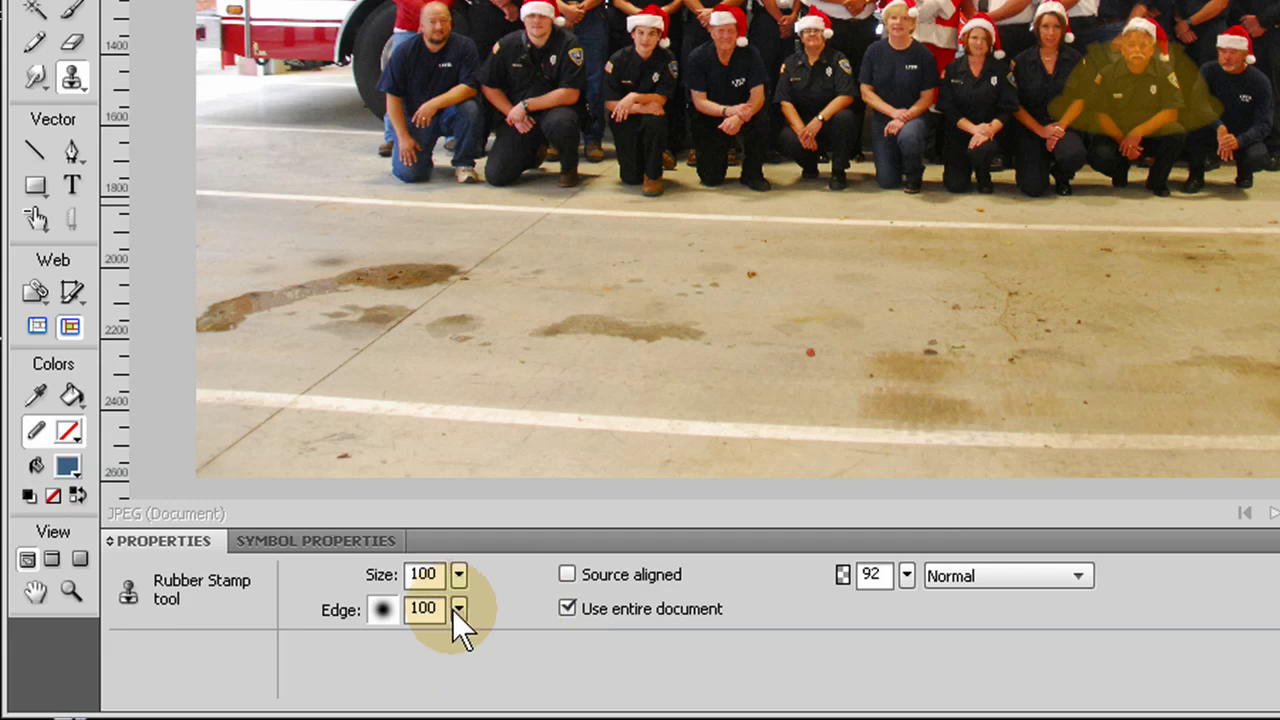
pyautogui.moveTo(457, 609); pyautogui.dragTo(456, 565)
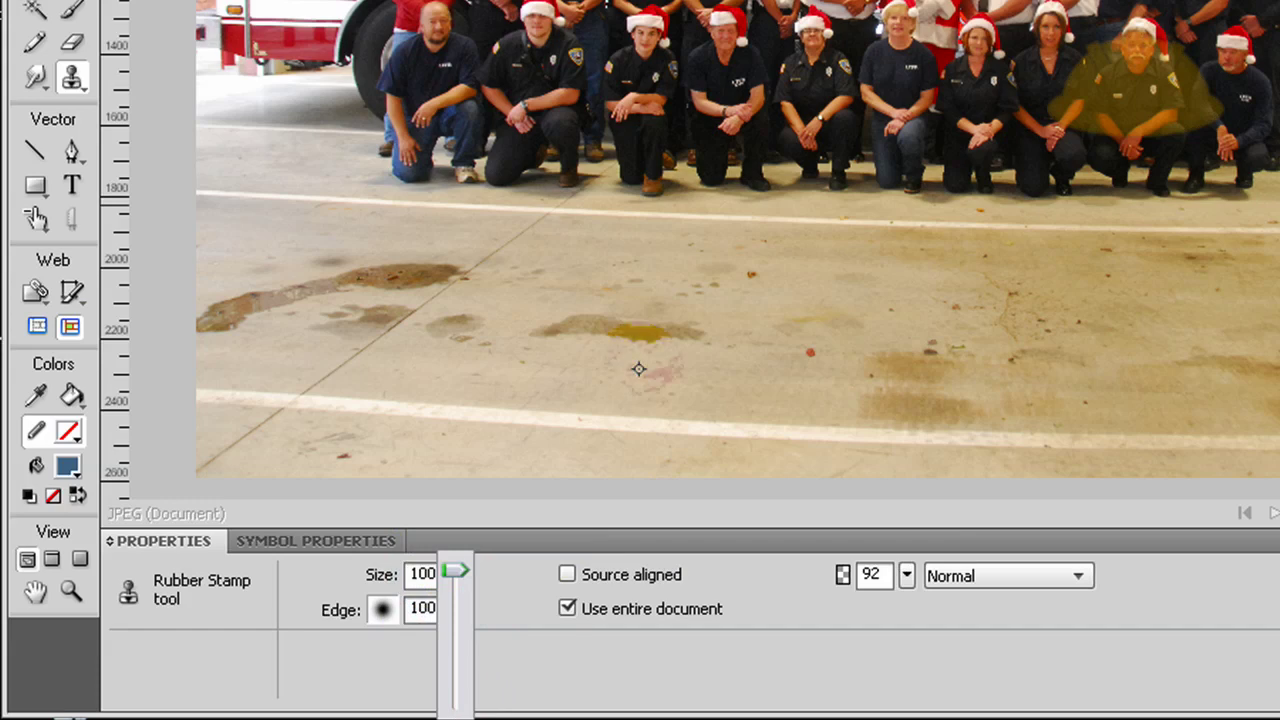
pyautogui.click(493, 577)
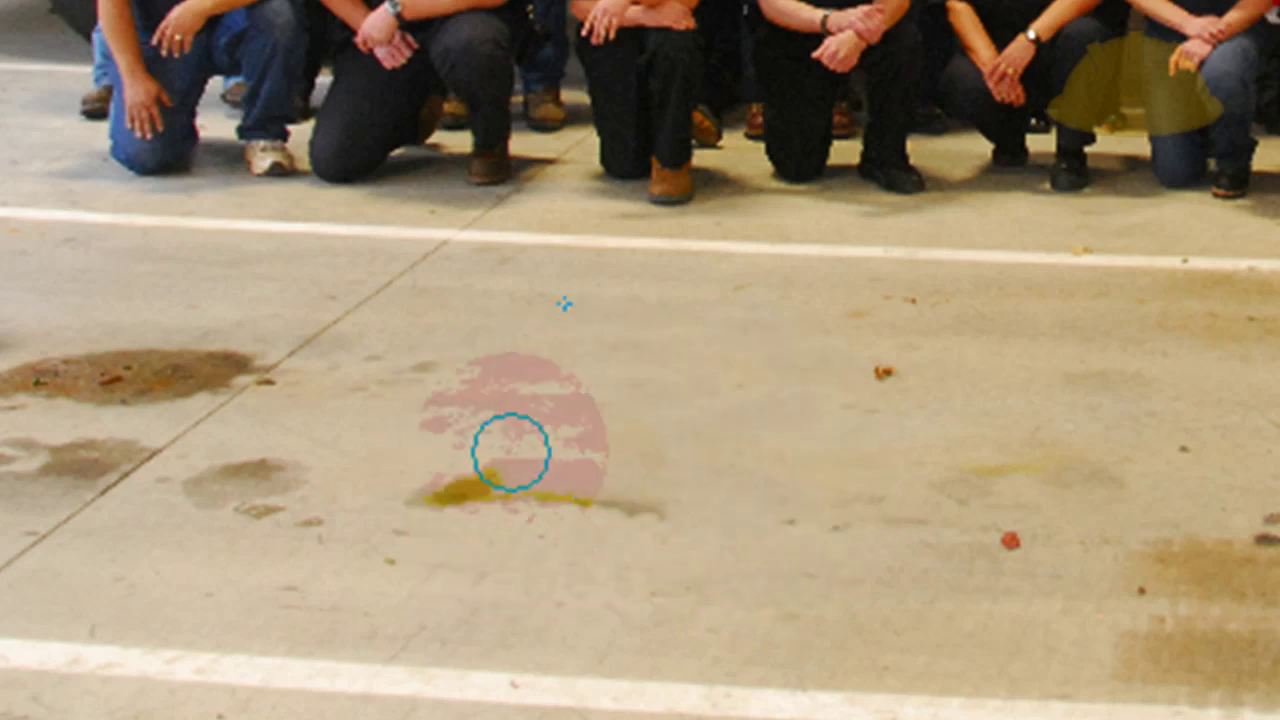
# Step: Clone clean concrete over the central brown stain and the remaining floor stains
pyautogui.moveTo(647, 458)
pyautogui.mouseDown()
pyautogui.moveTo(642, 535)
pyautogui.moveTo(669, 514)
pyautogui.moveTo(420, 491)
pyautogui.moveTo(536, 483)
pyautogui.mouseUp()
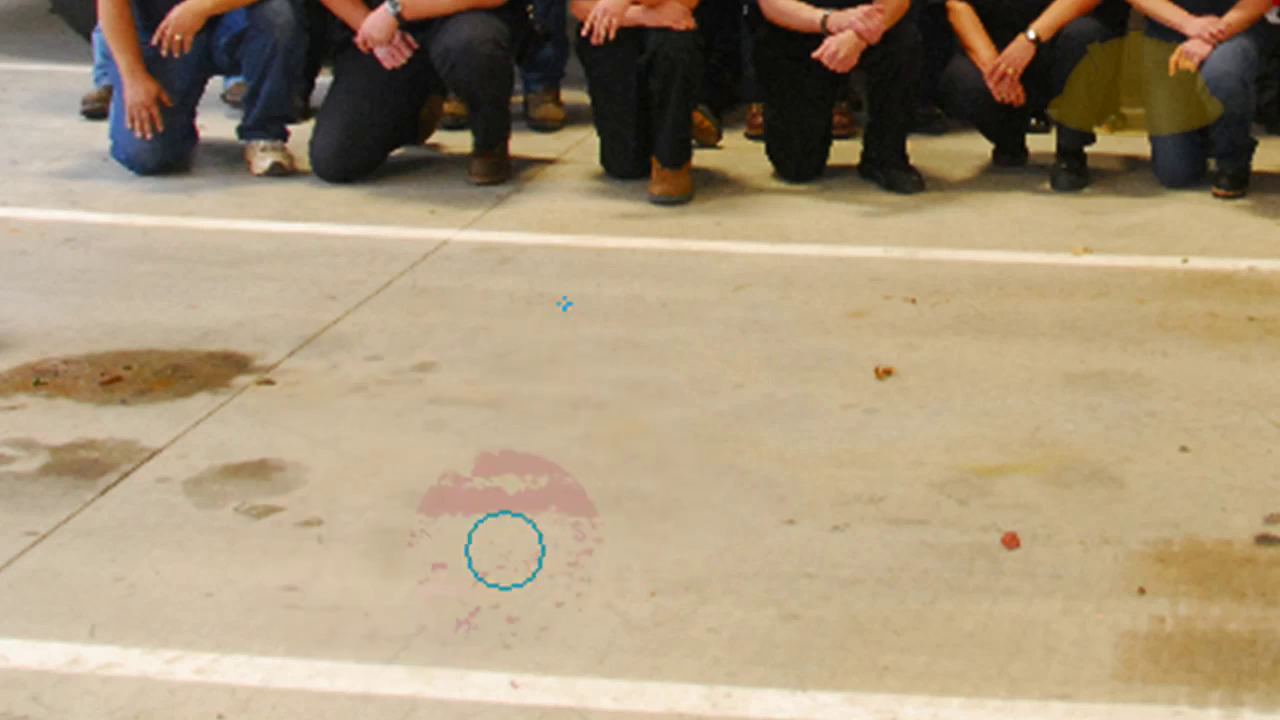
pyautogui.moveTo(511, 546)
pyautogui.mouseDown()
pyautogui.moveTo(496, 388)
pyautogui.moveTo(425, 363)
pyautogui.moveTo(361, 403)
pyautogui.moveTo(465, 391)
pyautogui.moveTo(426, 397)
pyautogui.moveTo(679, 415)
pyautogui.moveTo(725, 437)
pyautogui.moveTo(655, 501)
pyautogui.moveTo(545, 422)
pyautogui.moveTo(566, 498)
pyautogui.moveTo(655, 431)
pyautogui.moveTo(520, 428)
pyautogui.moveTo(305, 329)
pyautogui.moveTo(626, 466)
pyautogui.mouseUp()
pyautogui.moveTo(429, 451)
pyautogui.mouseDown()
pyautogui.moveTo(506, 363)
pyautogui.moveTo(546, 460)
pyautogui.moveTo(400, 455)
pyautogui.moveTo(434, 433)
pyautogui.moveTo(474, 434)
pyautogui.moveTo(566, 331)
pyautogui.moveTo(639, 403)
pyautogui.mouseUp()
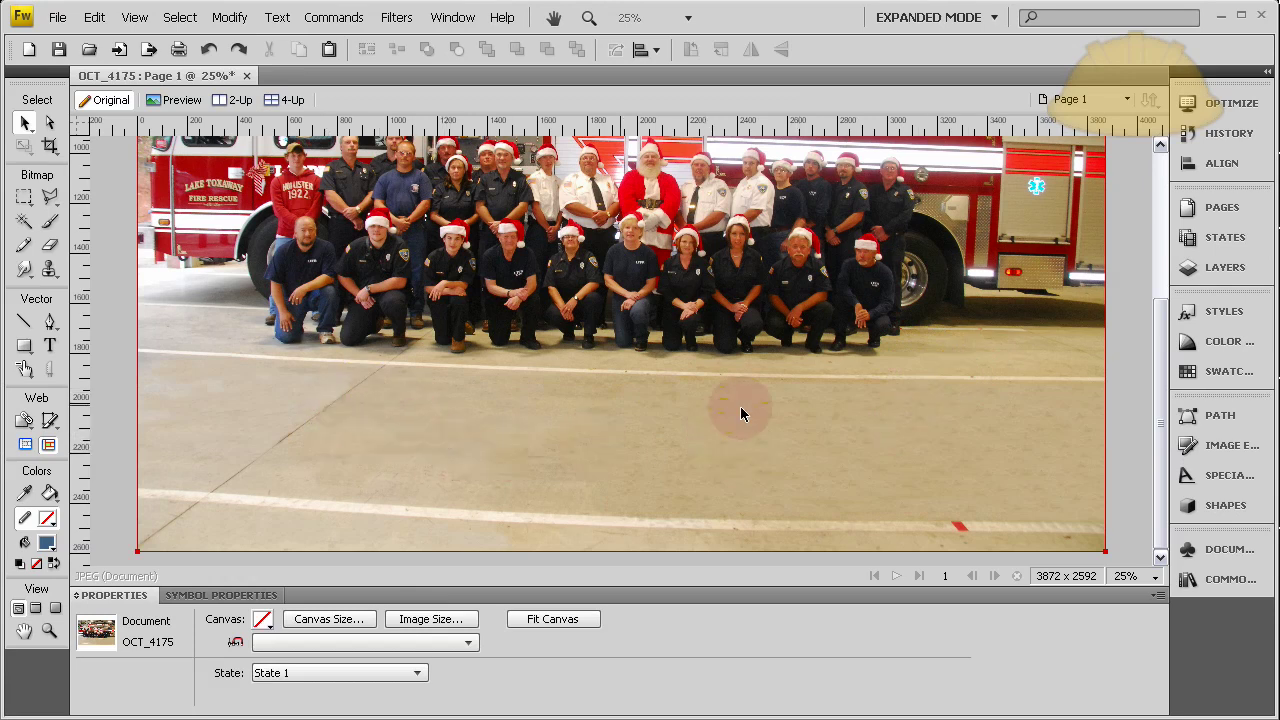
# Step: Reselect the Rubber Stamp on the photo with Source aligned on and Use entire document off
pyautogui.click(518, 427)
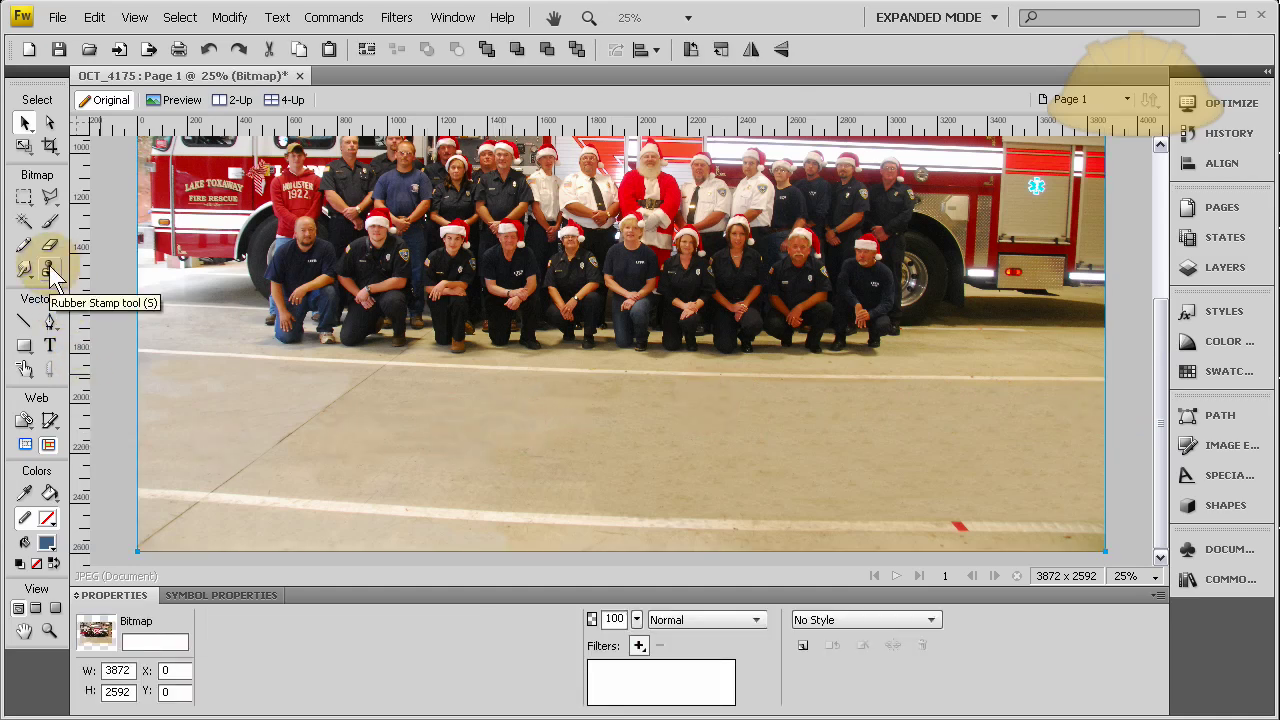
pyautogui.moveTo(52, 277); pyautogui.dragTo(60, 287)
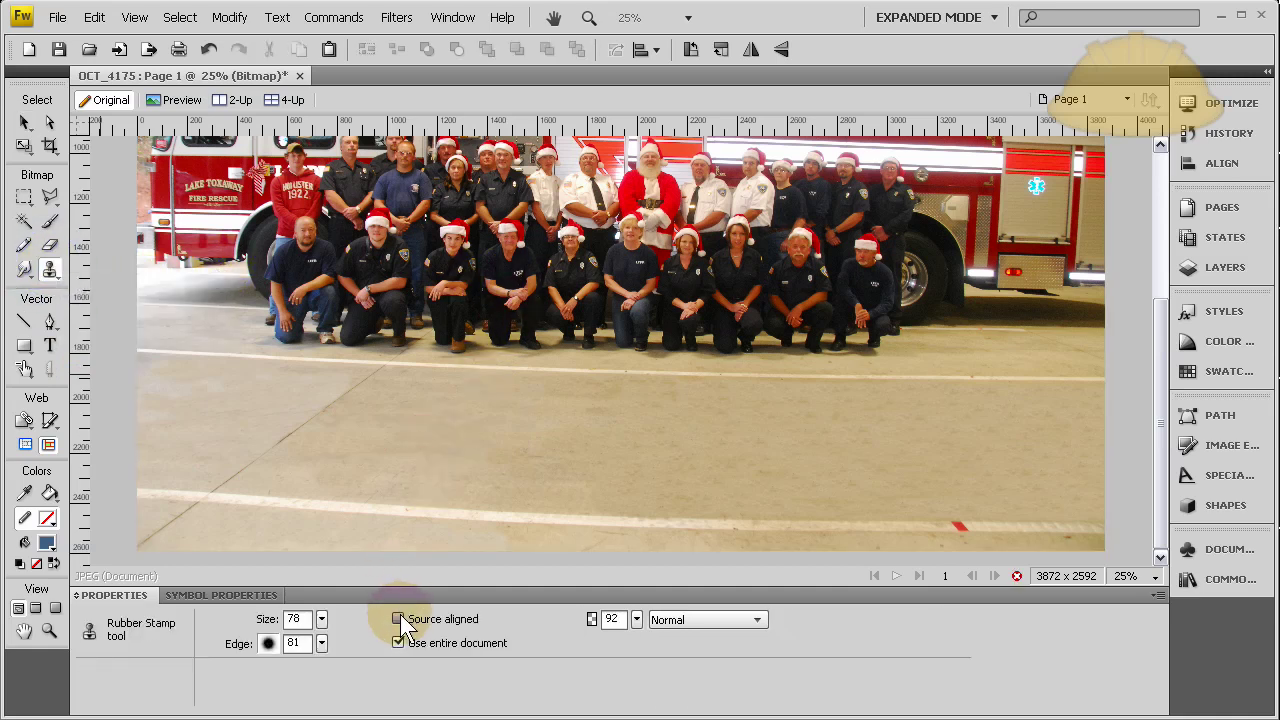
pyautogui.click(399, 620)
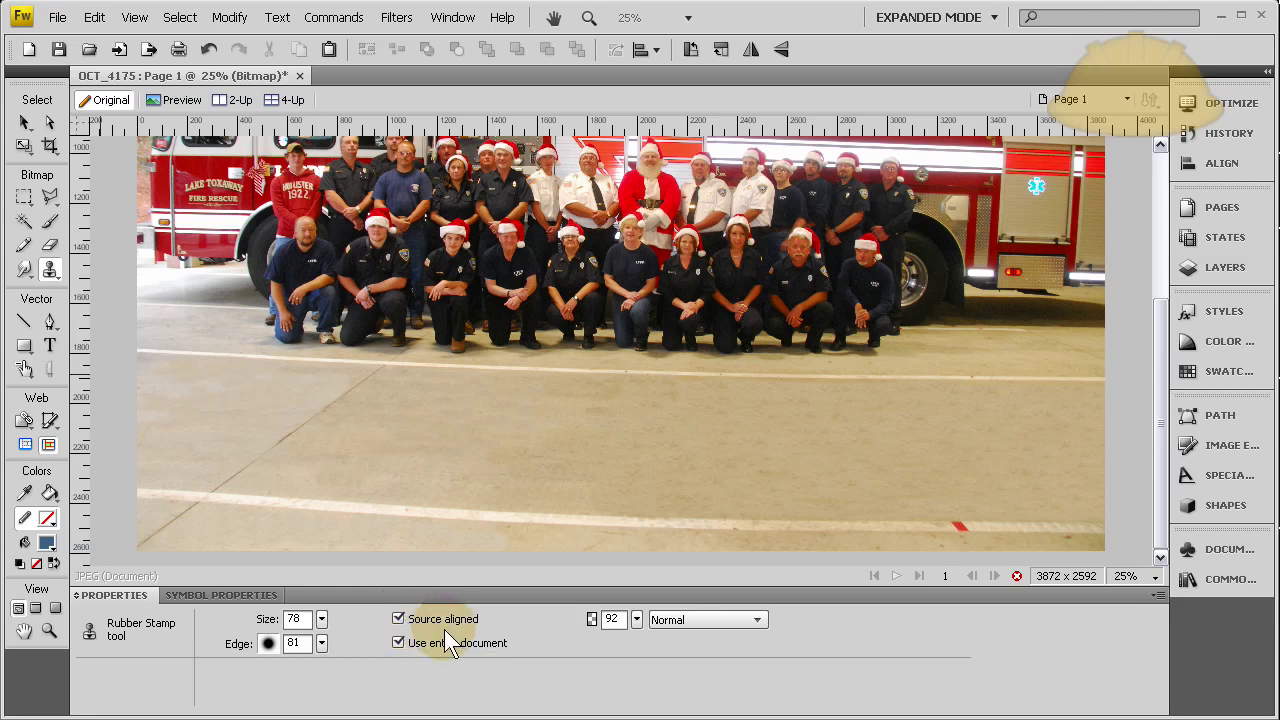
pyautogui.click(405, 643)
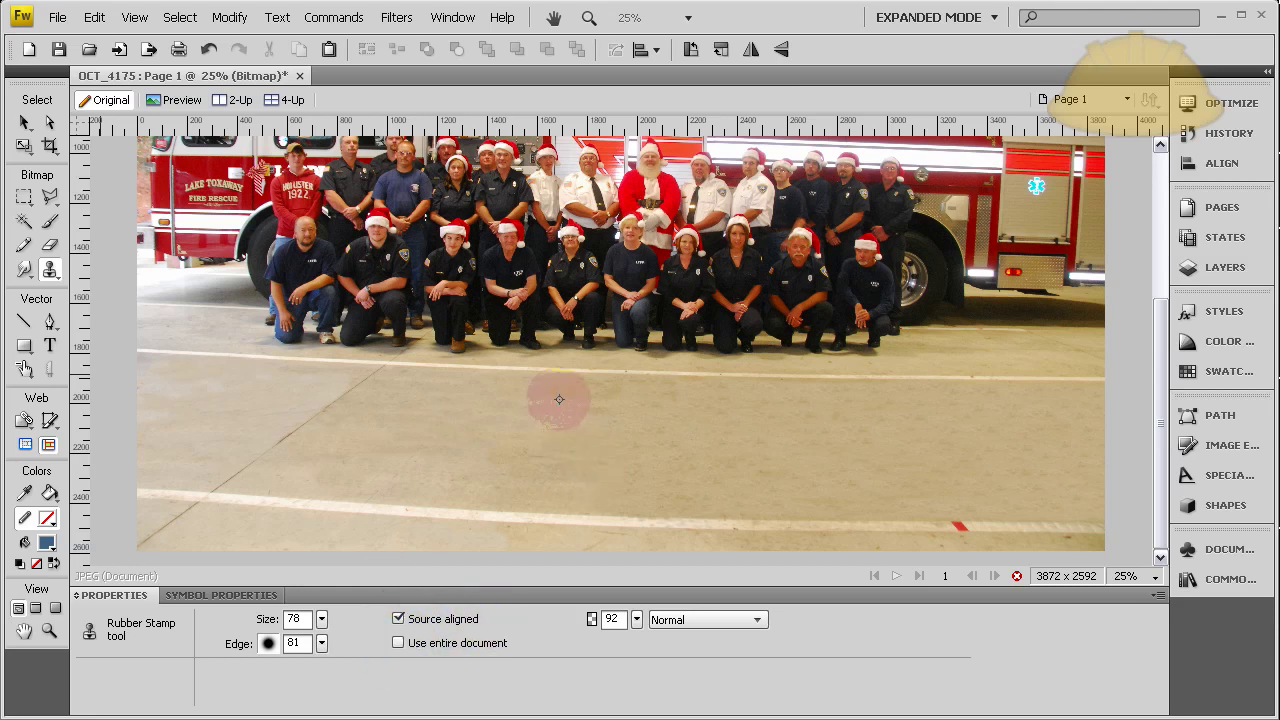
# Step: Raise the Rubber Stamp brush size, edge and opacity all to 100
pyautogui.moveTo(321, 619); pyautogui.dragTo(326, 552)
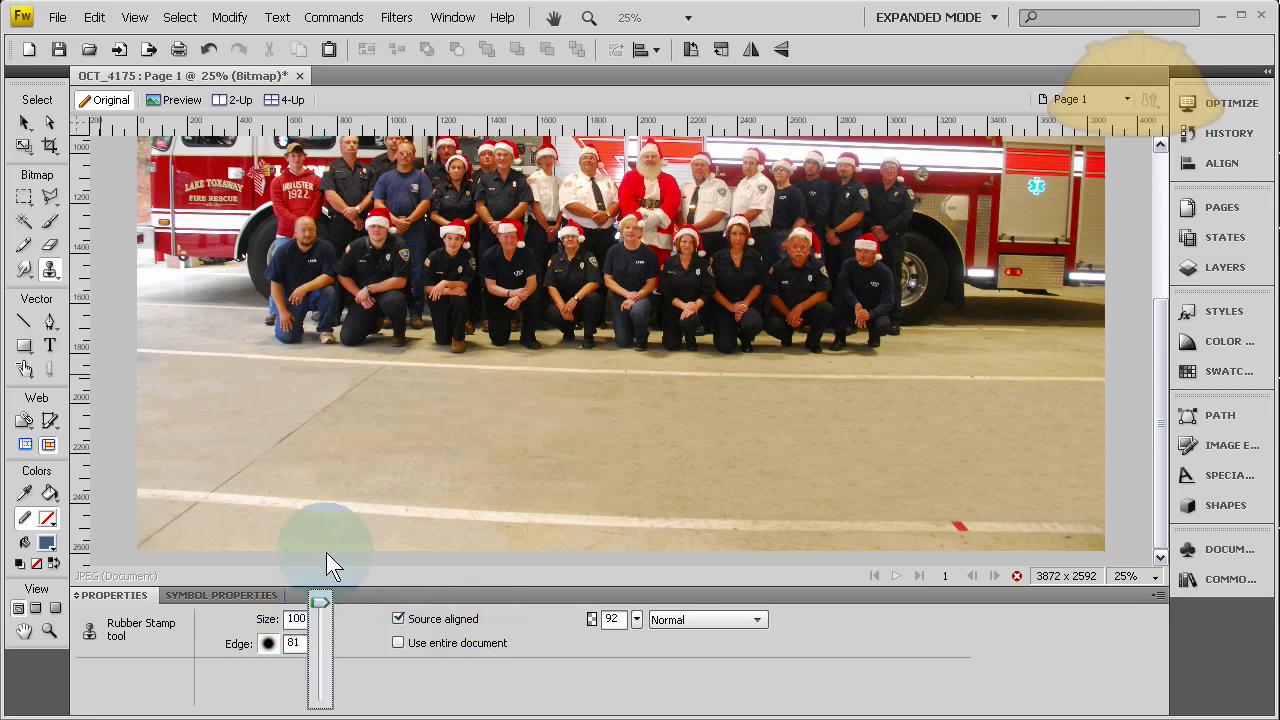
pyautogui.moveTo(321, 644); pyautogui.dragTo(320, 572)
pyautogui.moveTo(636, 620); pyautogui.dragTo(645, 520)
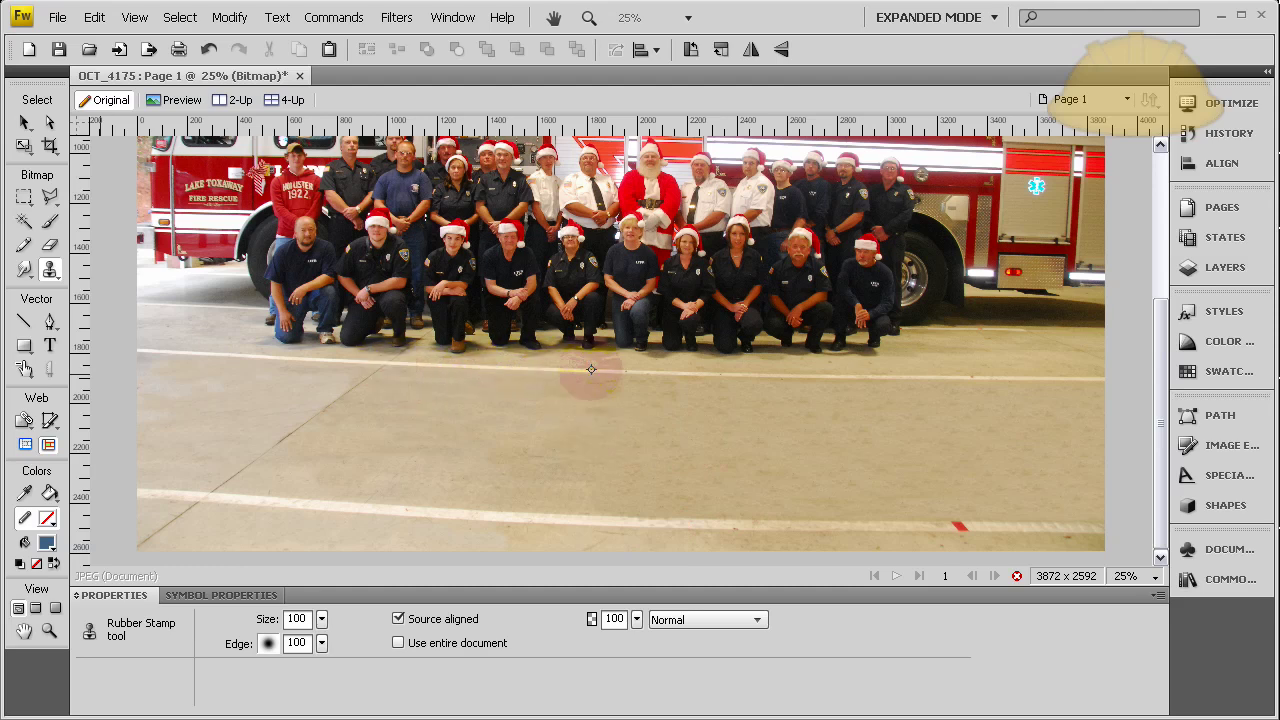
# Step: Stamp along the white floor stripe below the kneeling crew and Alt-click it as clone source
pyautogui.moveTo(571, 430)
pyautogui.mouseDown()
pyautogui.moveTo(340, 410)
pyautogui.moveTo(1071, 443)
pyautogui.moveTo(654, 403)
pyautogui.moveTo(537, 531)
pyautogui.mouseUp()
pyautogui.click(395, 422)
pyautogui.moveTo(662, 362)
pyautogui.mouseDown()
pyautogui.moveTo(417, 395)
pyautogui.moveTo(407, 364)
pyautogui.mouseUp()
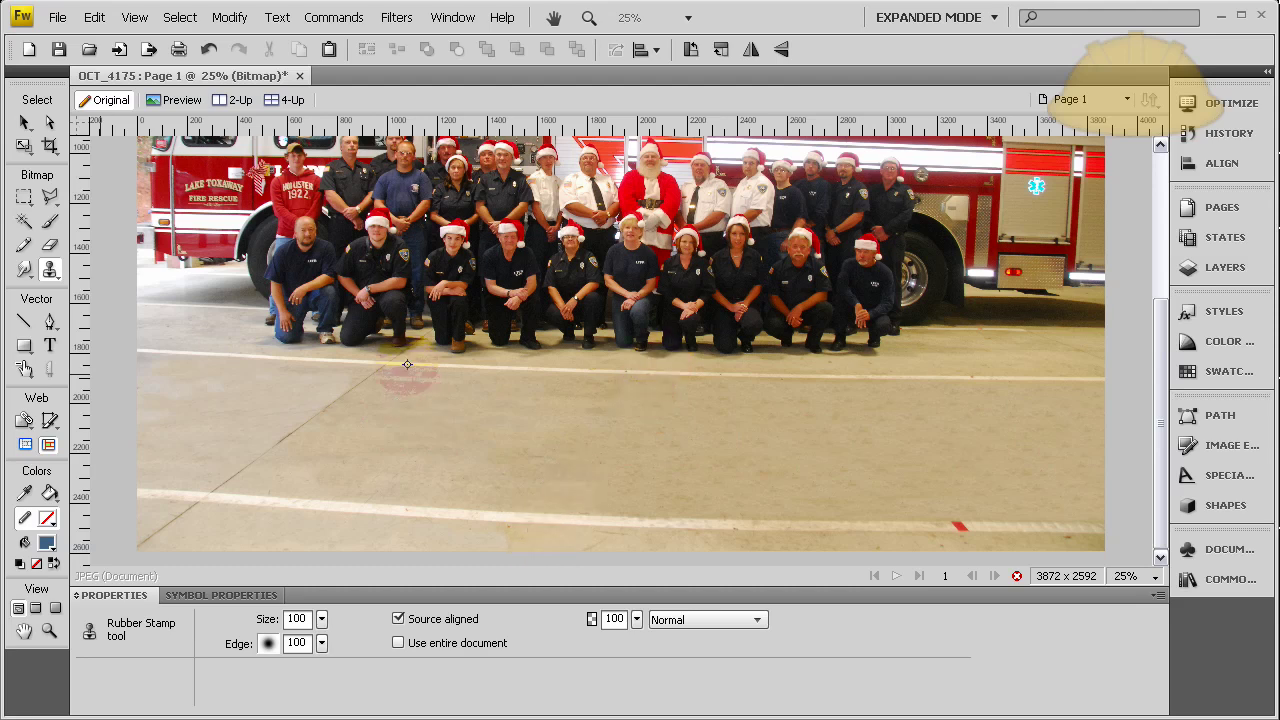
pyautogui.moveTo(484, 357); pyautogui.dragTo(500, 367)
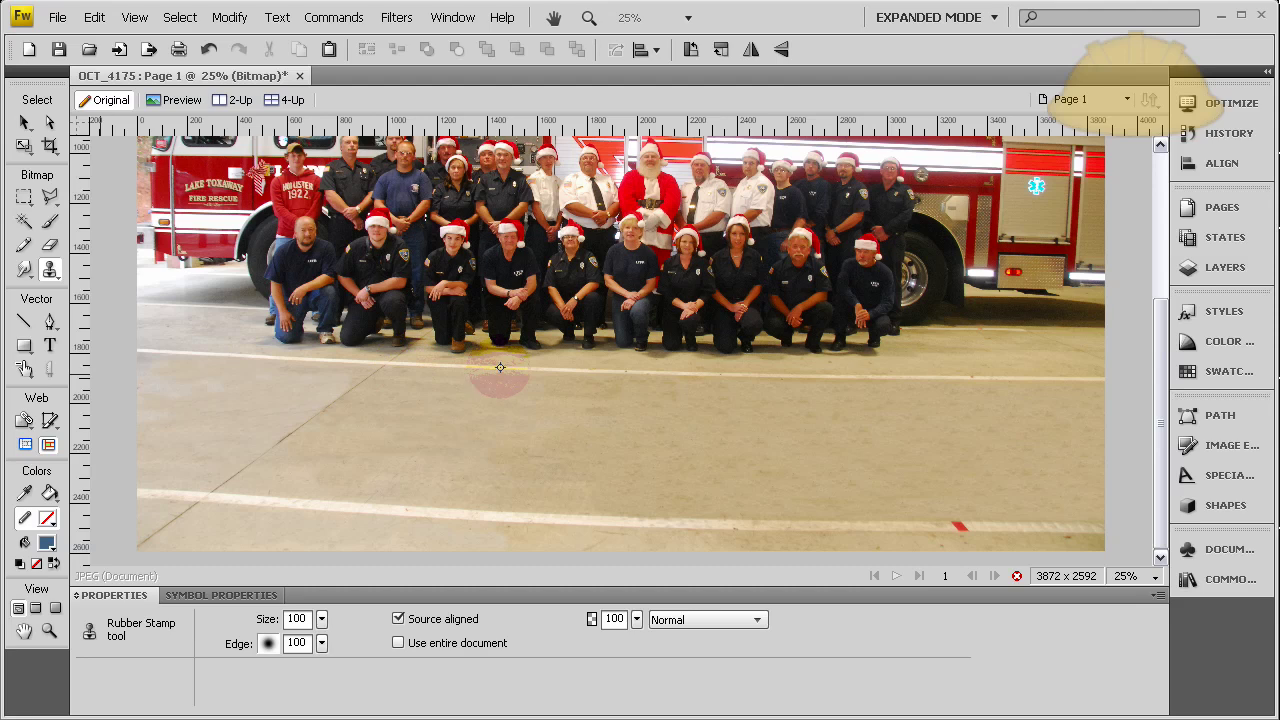
pyautogui.click(464, 414)
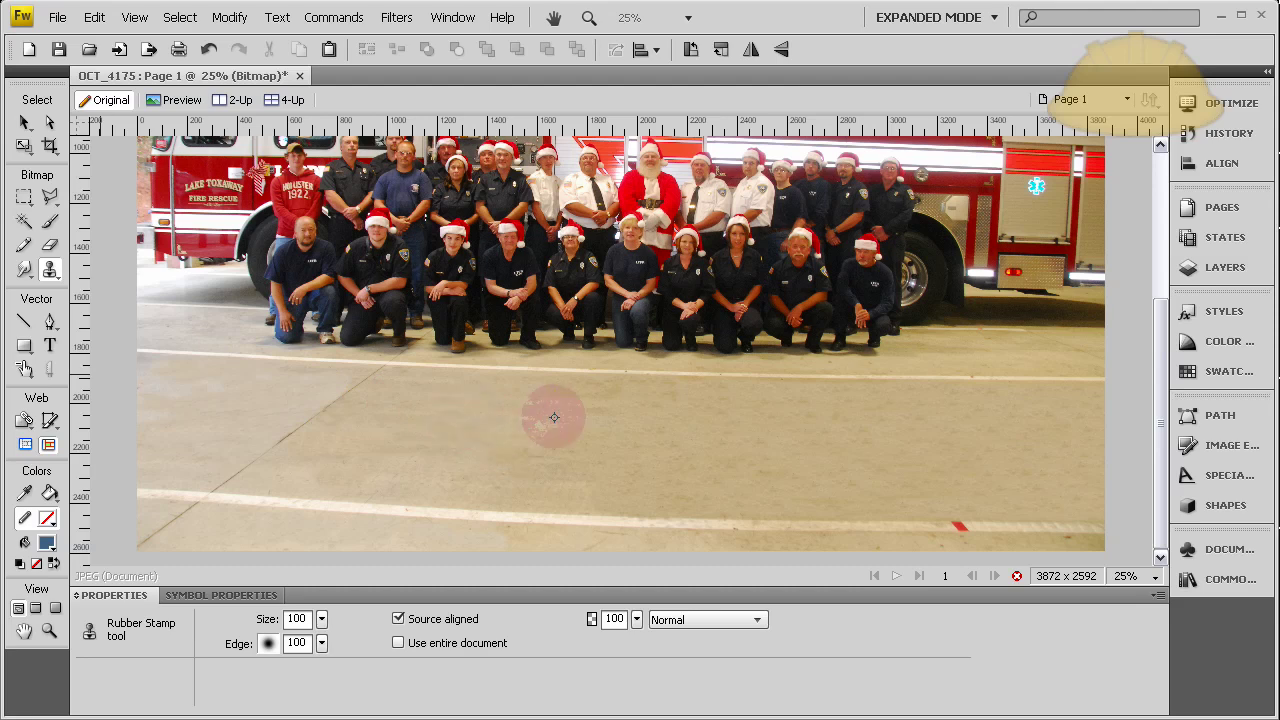
pyautogui.keyDown('alt'); pyautogui.click(528, 368); pyautogui.keyUp('alt')
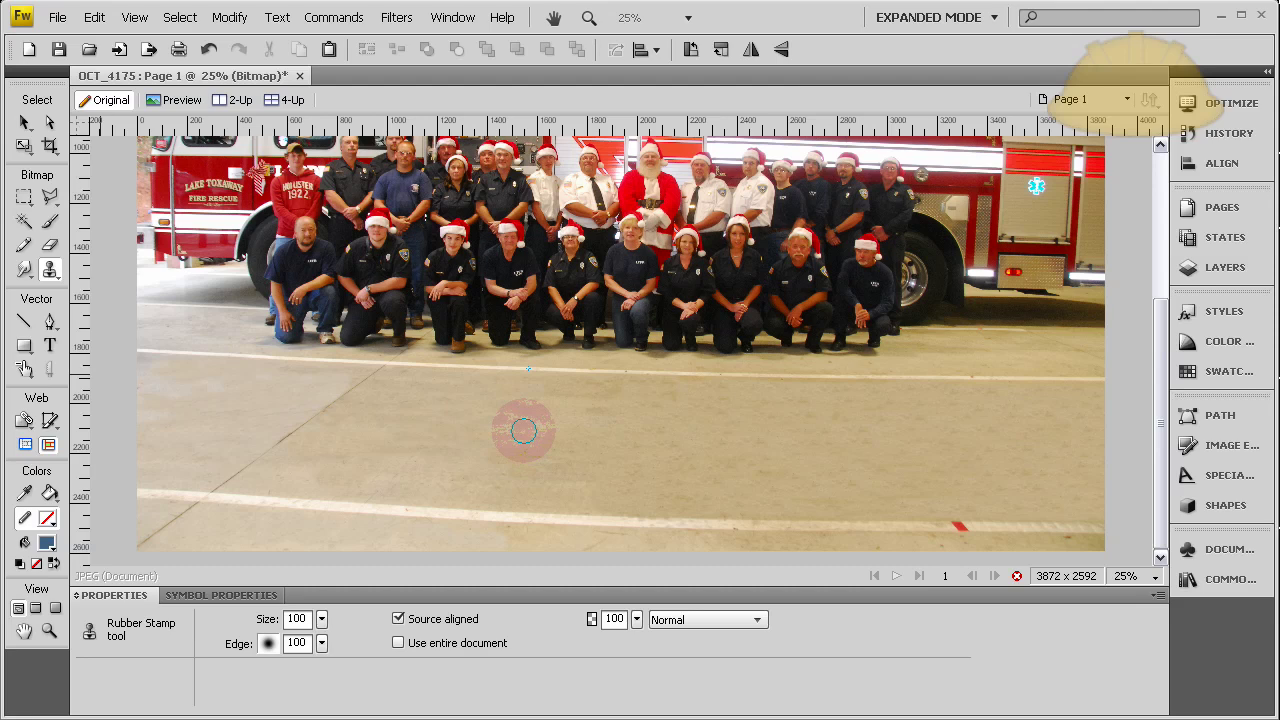
# Step: Enlarge the brush and clone a new white stripe rightward across the middle of the floor
pyautogui.hotkey('ctrl', '=')
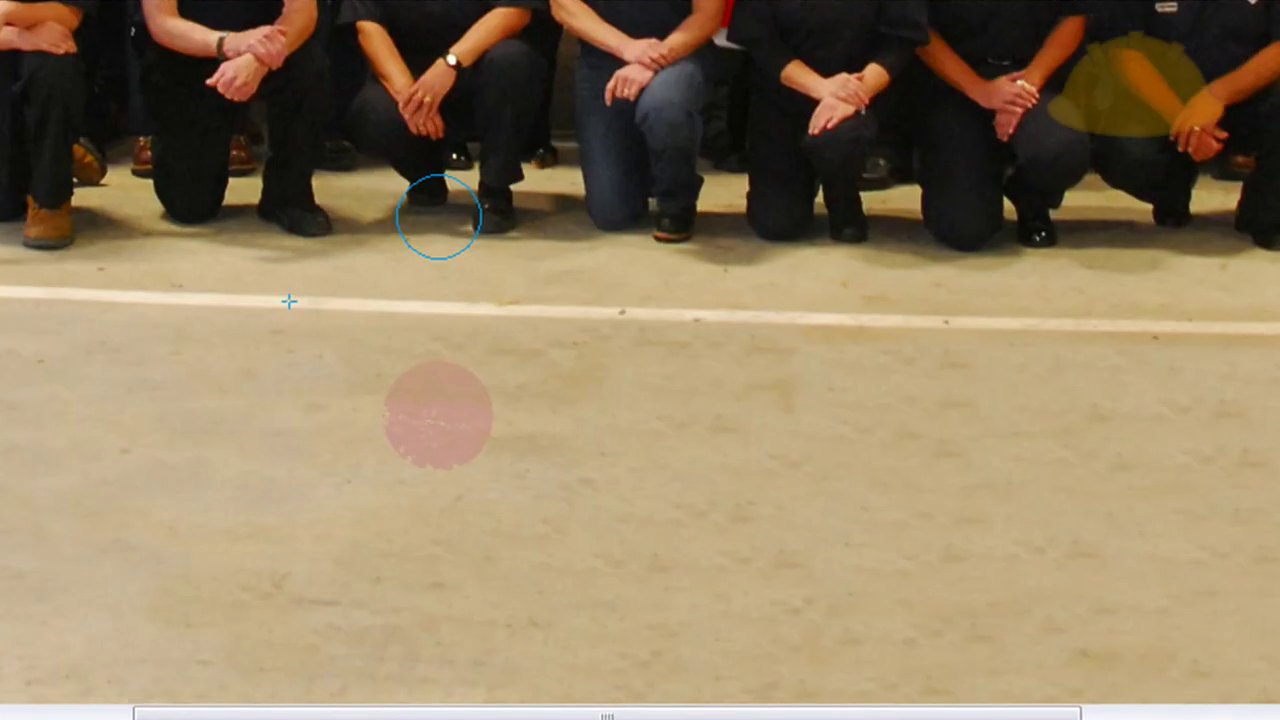
pyautogui.scroll(5, 298, 491)
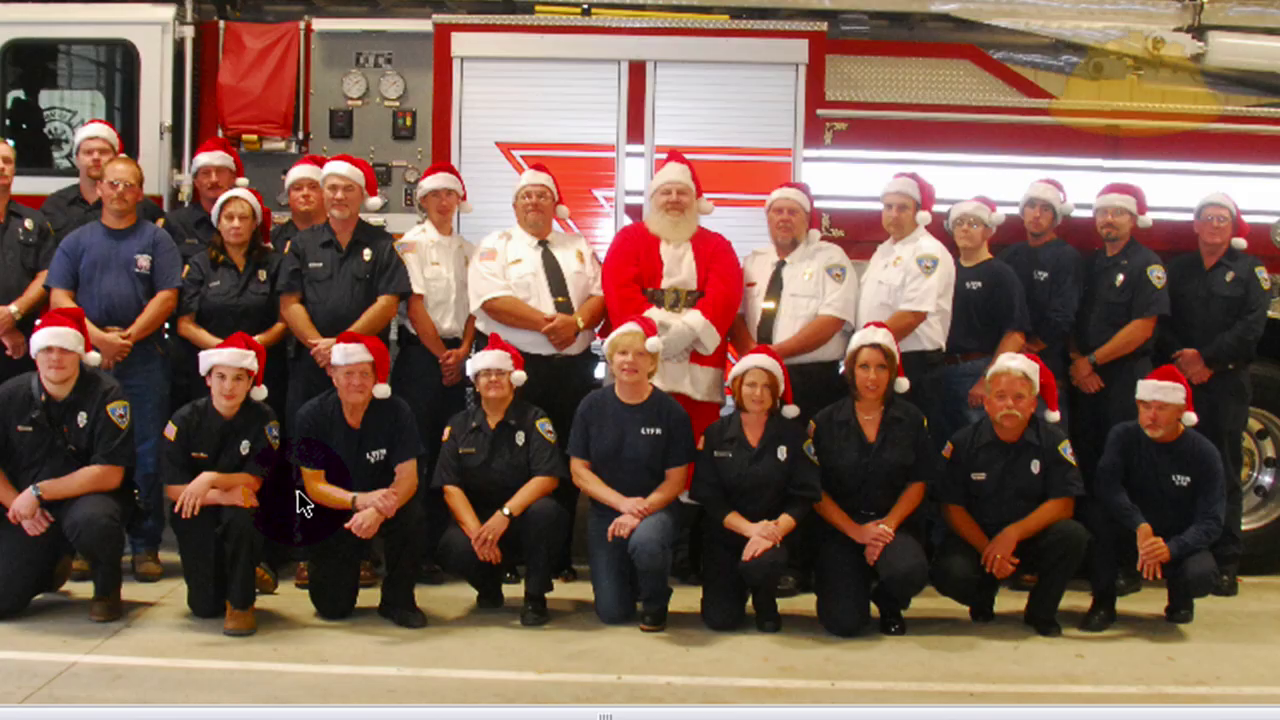
pyautogui.scroll(-4, 300, 495)
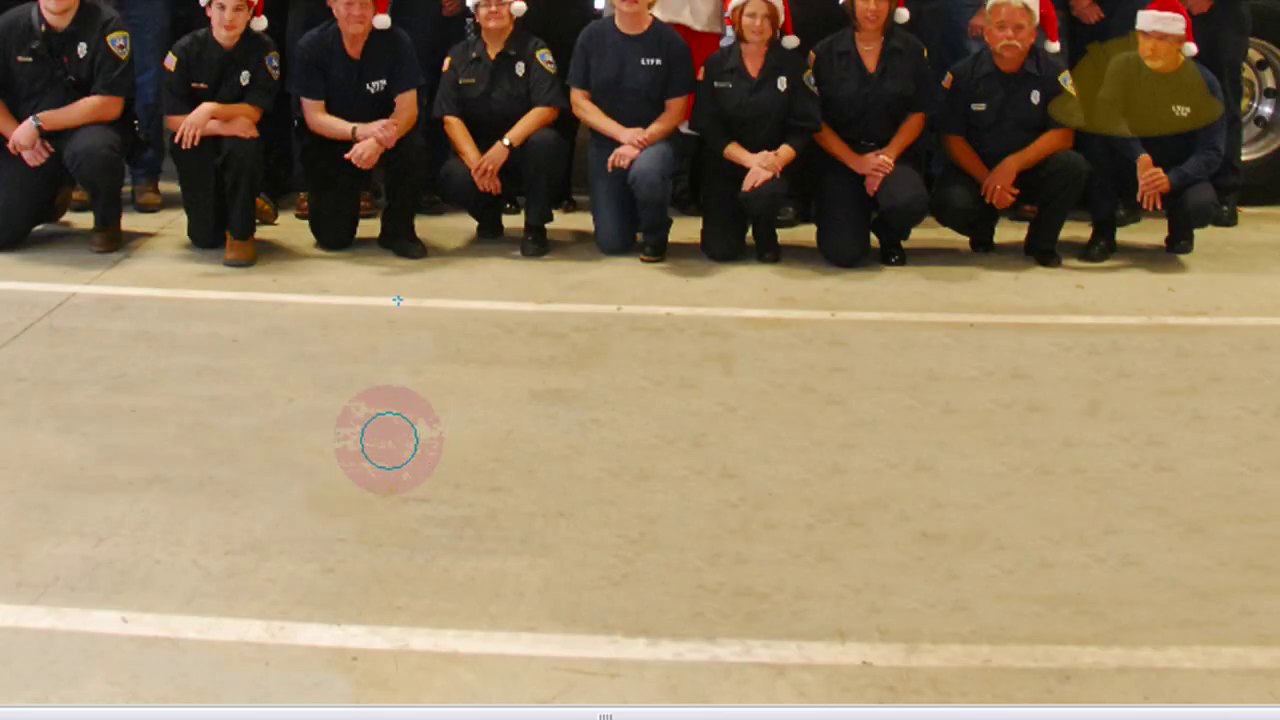
pyautogui.press(']')
pyautogui.moveTo(385, 428); pyautogui.dragTo(553, 432)
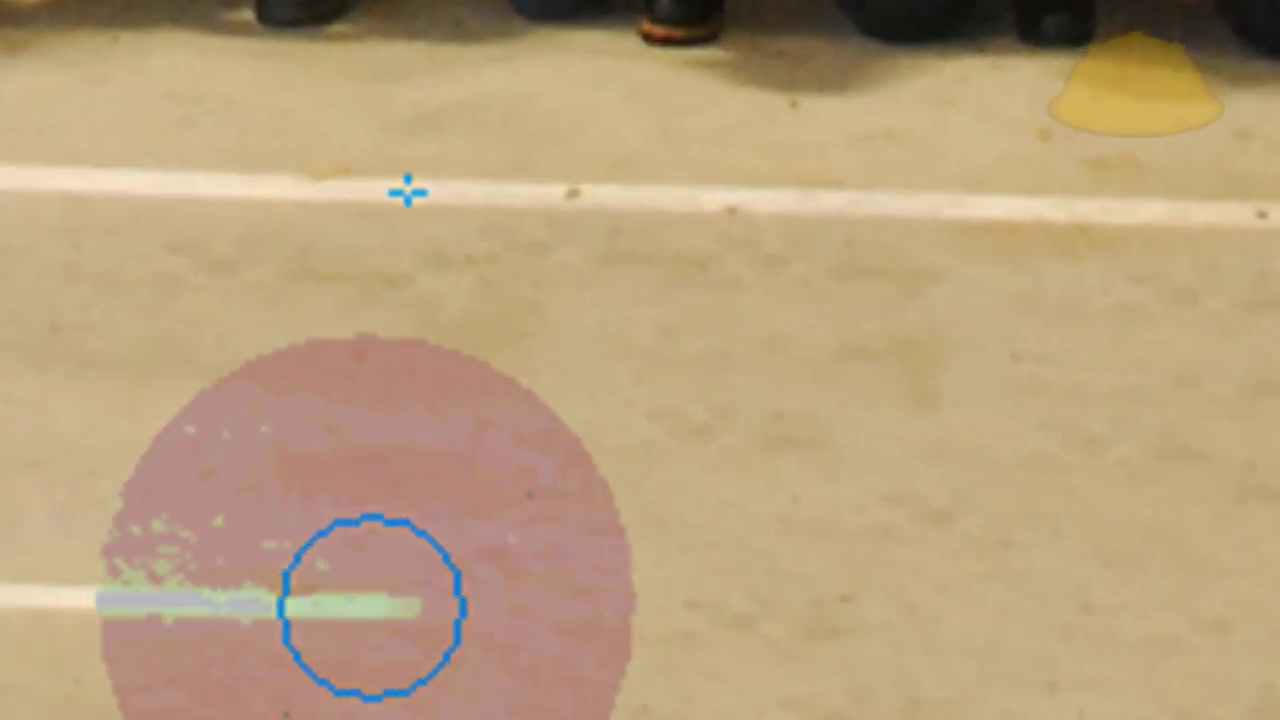
pyautogui.moveTo(372, 607)
pyautogui.mouseDown()
pyautogui.moveTo(704, 600)
pyautogui.moveTo(1105, 615)
pyautogui.mouseUp()
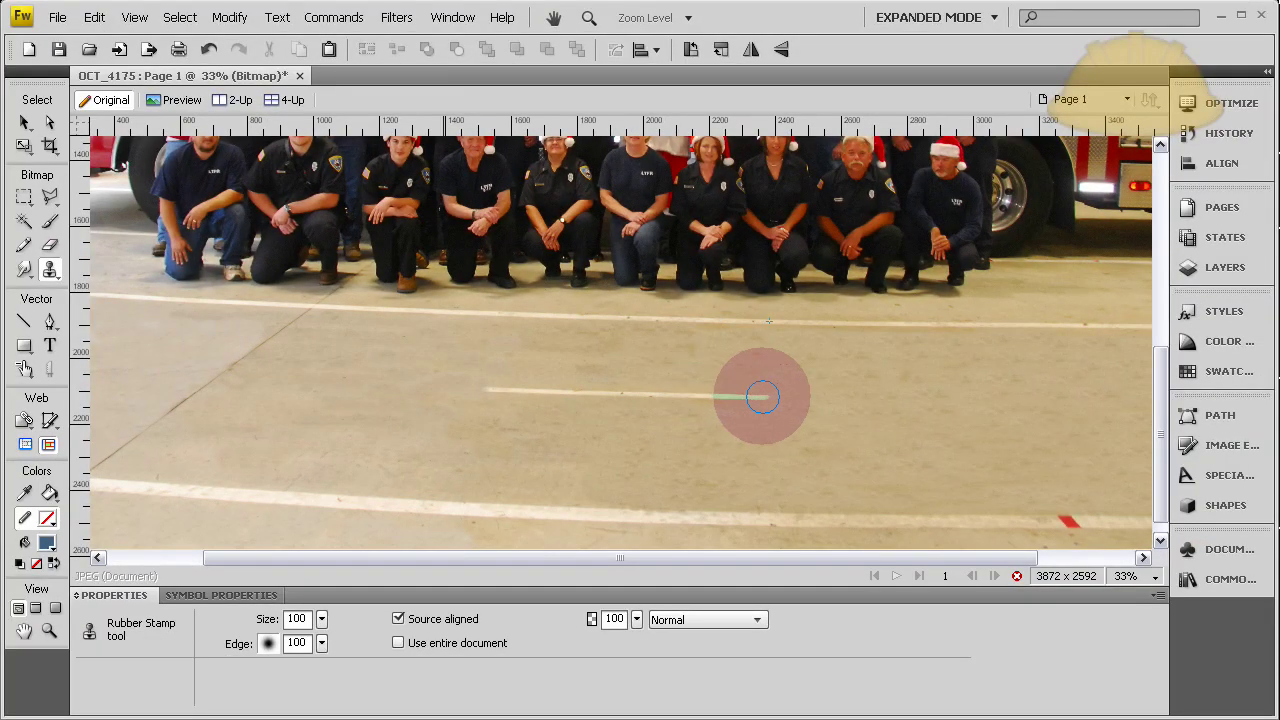
pyautogui.moveTo(762, 397); pyautogui.dragTo(1118, 401)
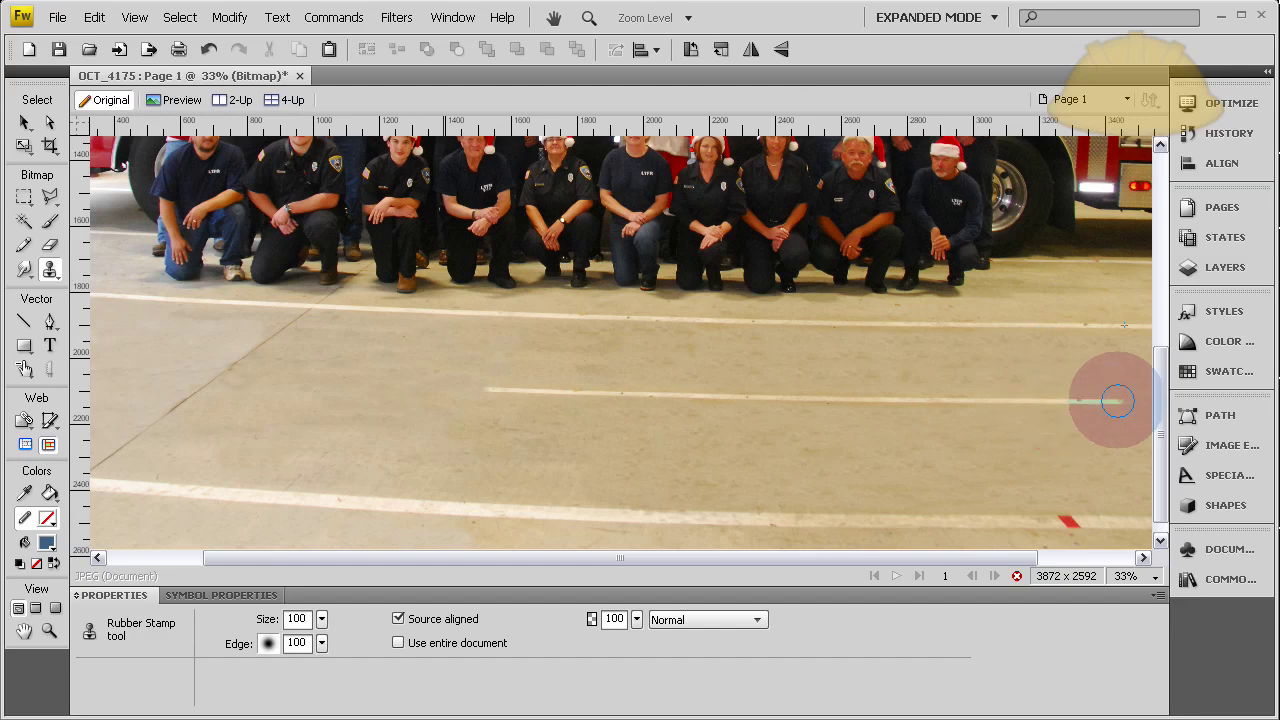
# Step: Extend the cloned middle stripe leftward to the photo's left edge, then zoom out to 25%
pyautogui.click(491, 400)
pyautogui.moveTo(491, 400)
pyautogui.mouseDown()
pyautogui.moveTo(498, 389)
pyautogui.moveTo(109, 371)
pyautogui.mouseUp()
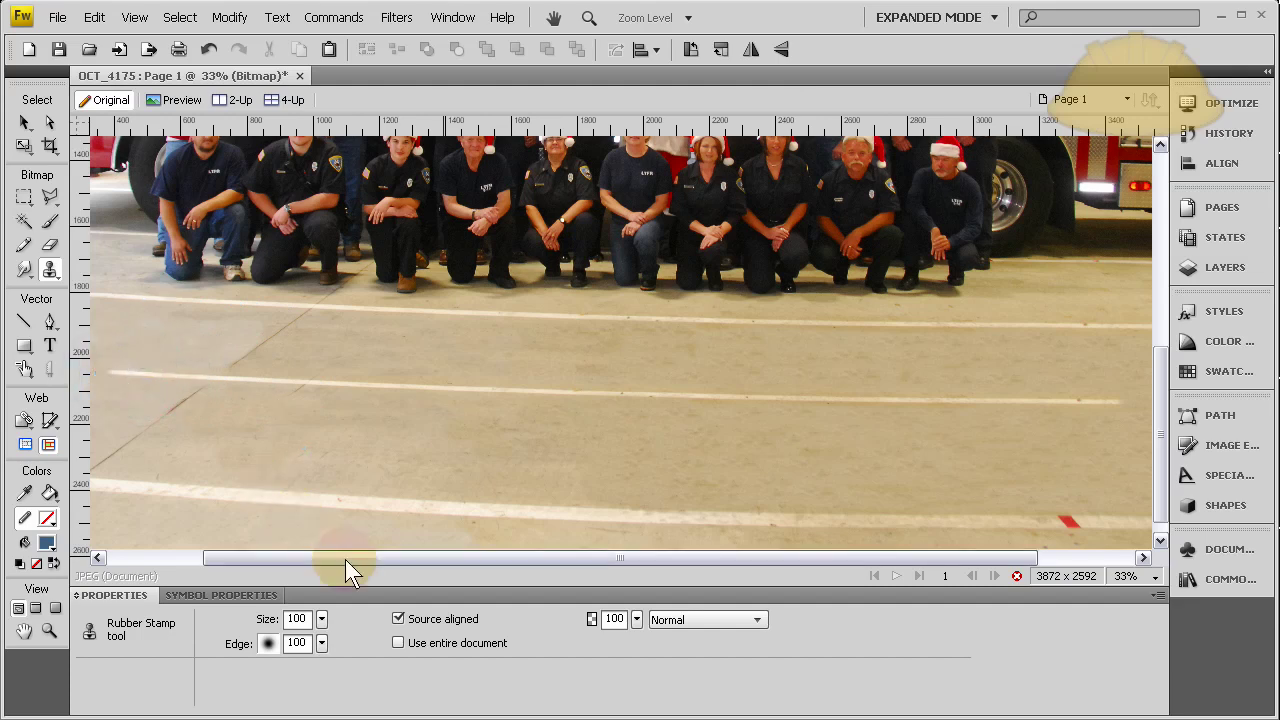
pyautogui.moveTo(345, 559); pyautogui.dragTo(223, 557)
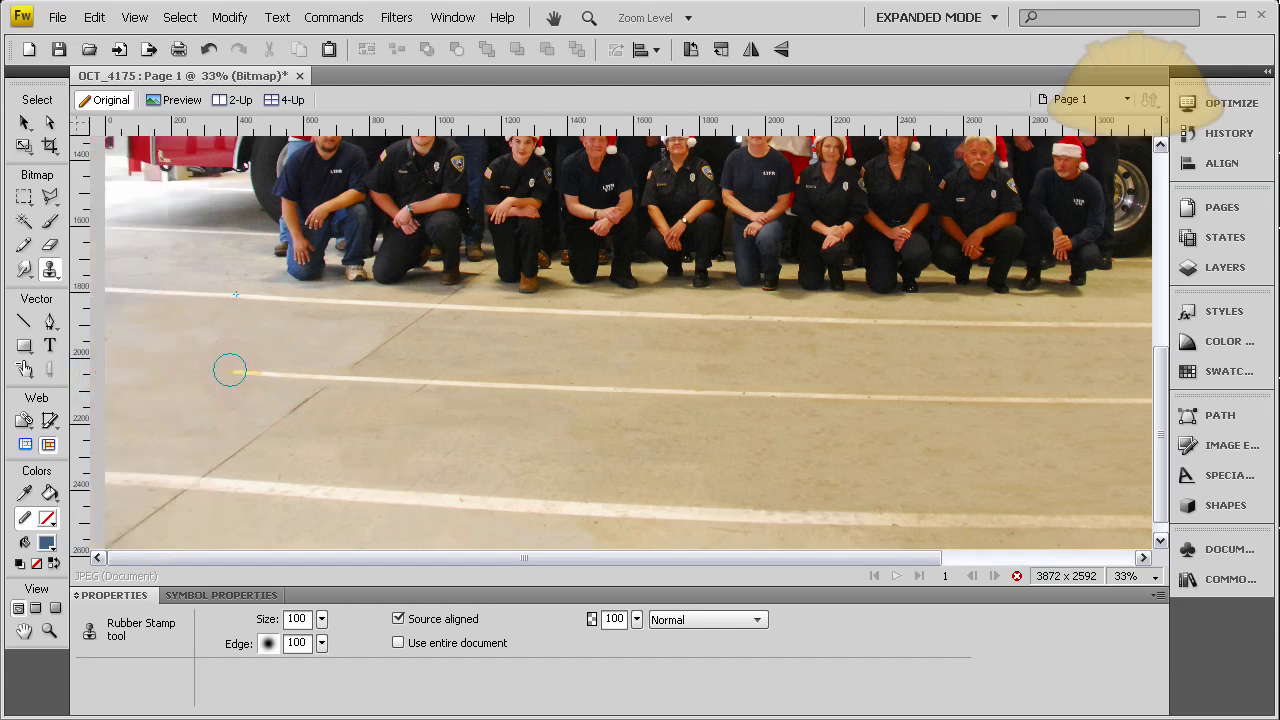
pyautogui.moveTo(229, 371); pyautogui.dragTo(106, 366)
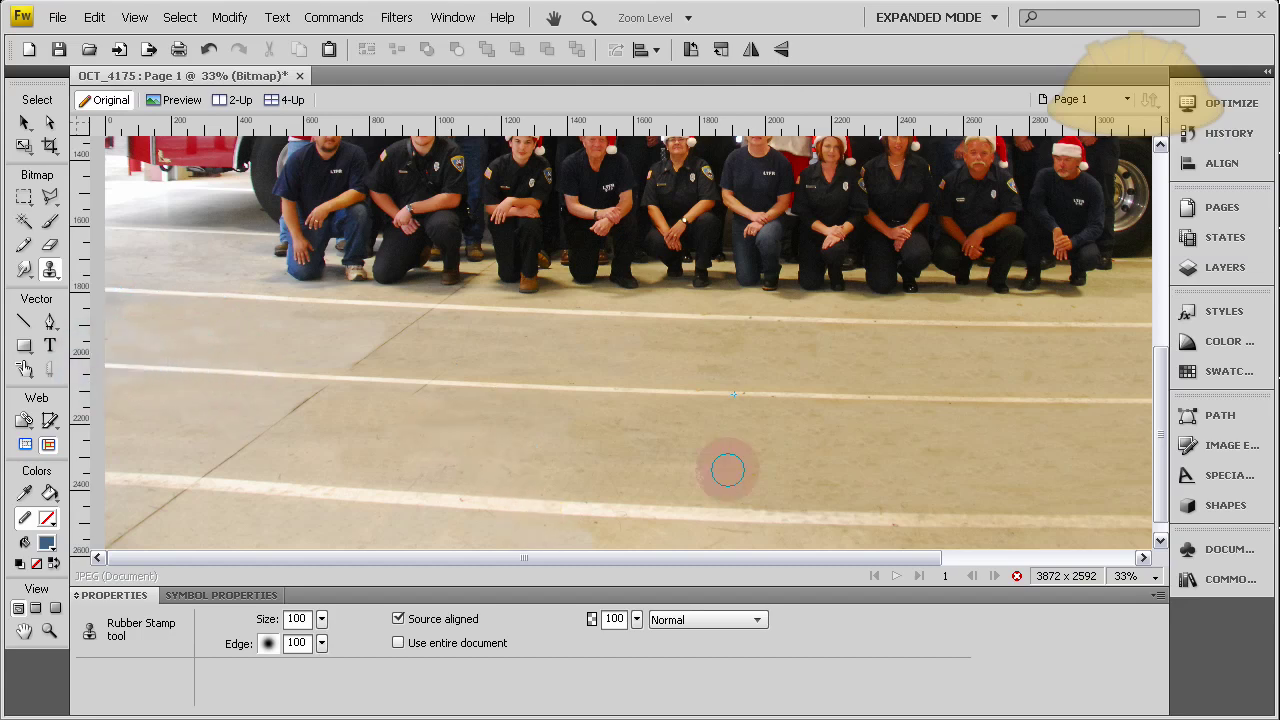
pyautogui.press('v')
pyautogui.hotkey('ctrl', '-')
pyautogui.press('s')
pyautogui.scroll(-3, 646, 481)
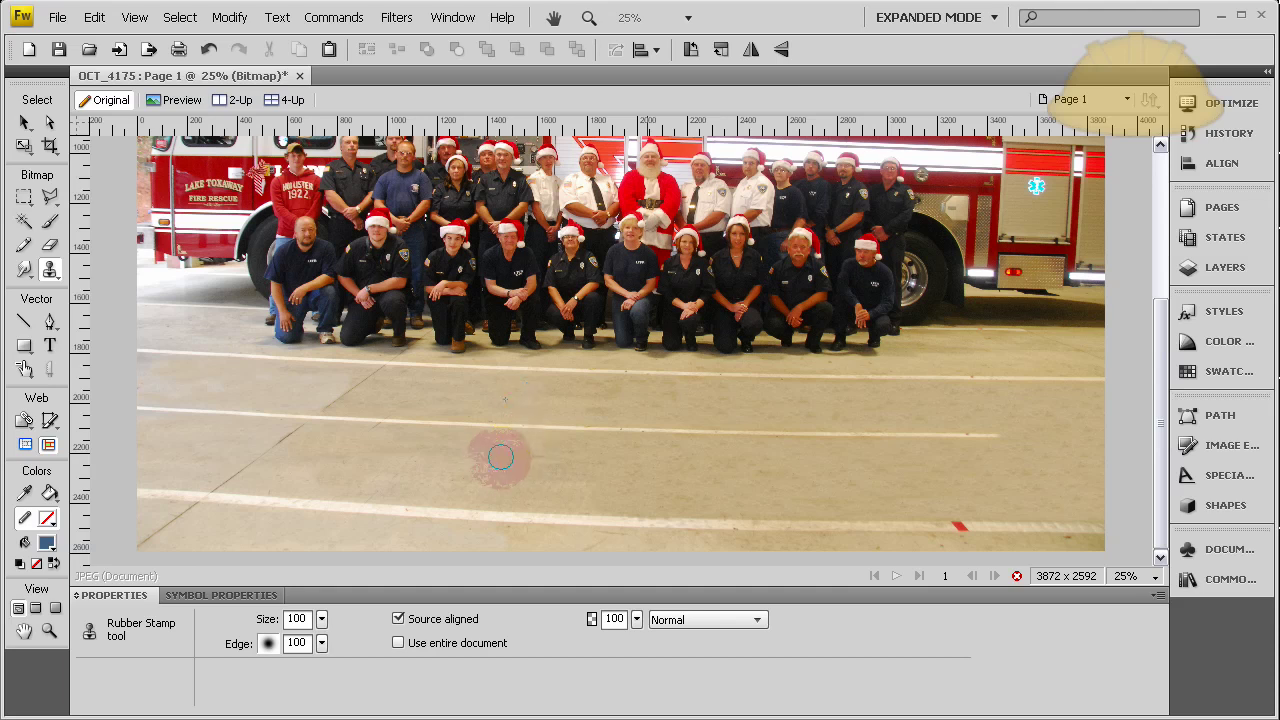
# Step: Finish the middle stripe at the photo's right edge and select the whole photo bitmap
pyautogui.moveTo(990, 434); pyautogui.dragTo(1104, 434)
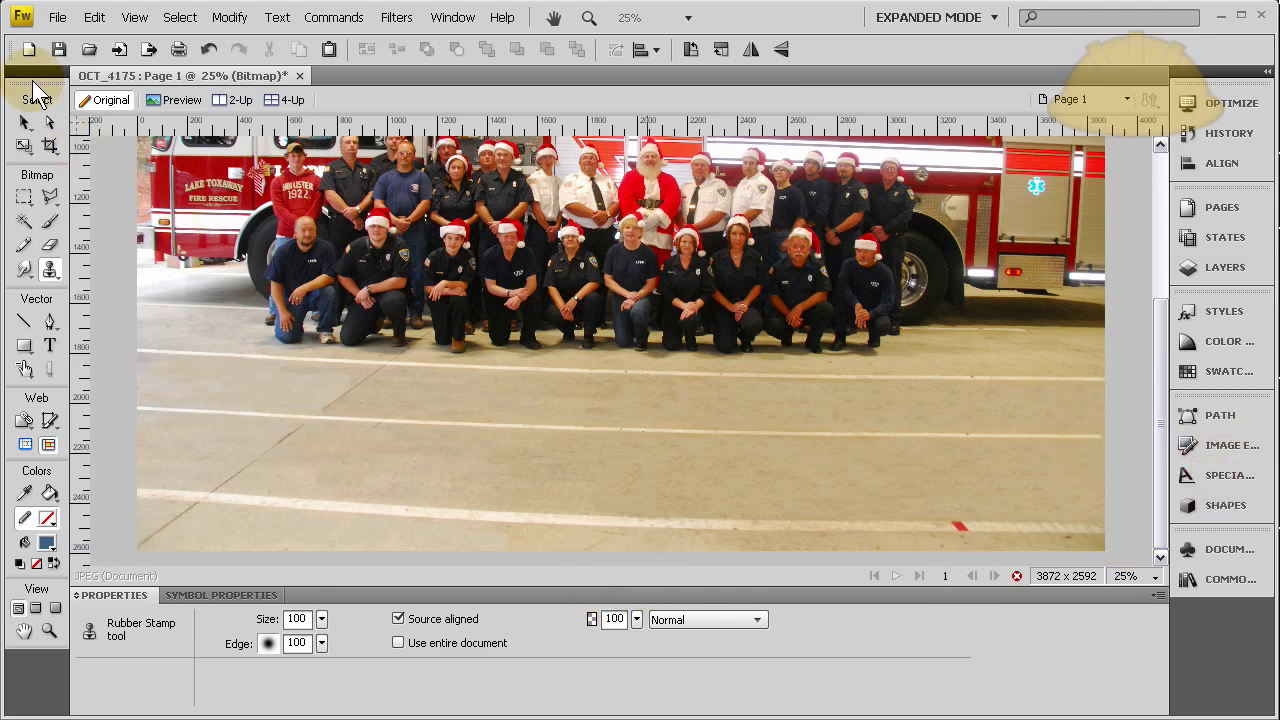
pyautogui.click(24, 122)
pyautogui.hotkey('ctrl', 'a')
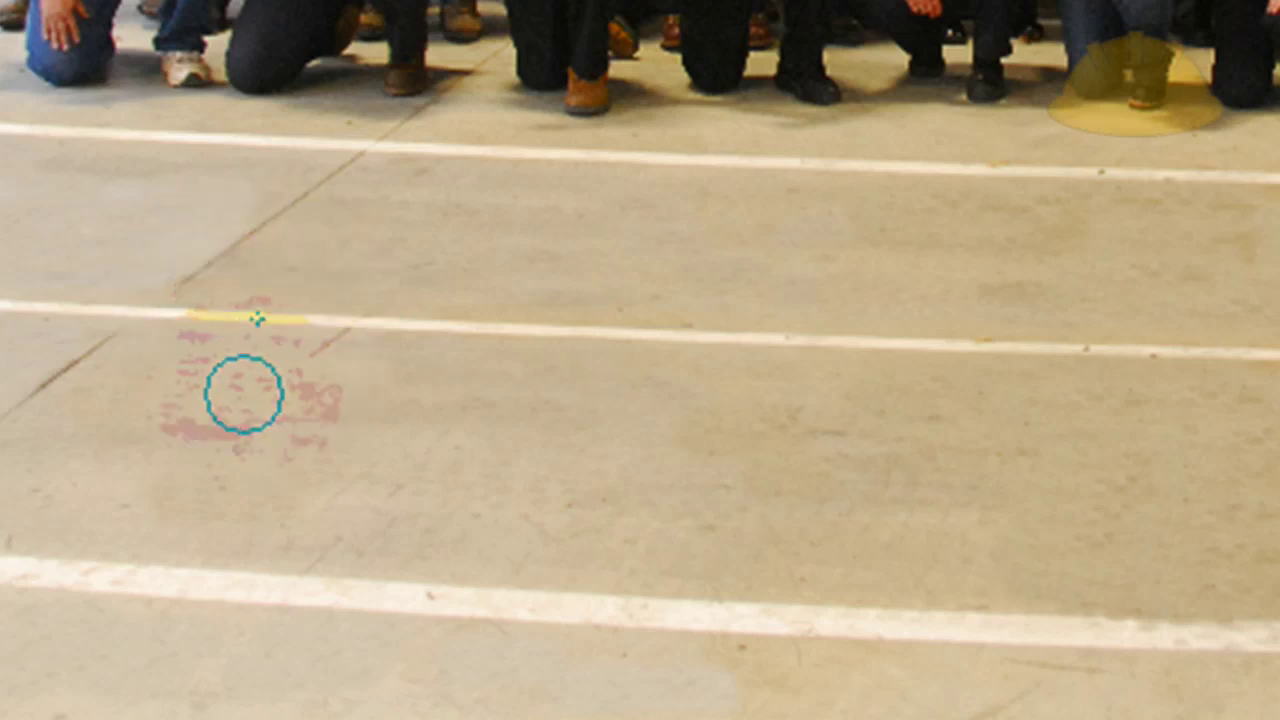
# Step: Clone a second, shorter white stripe beneath it, from left of centre to the right edge
pyautogui.moveTo(244, 394); pyautogui.dragTo(1279, 428)
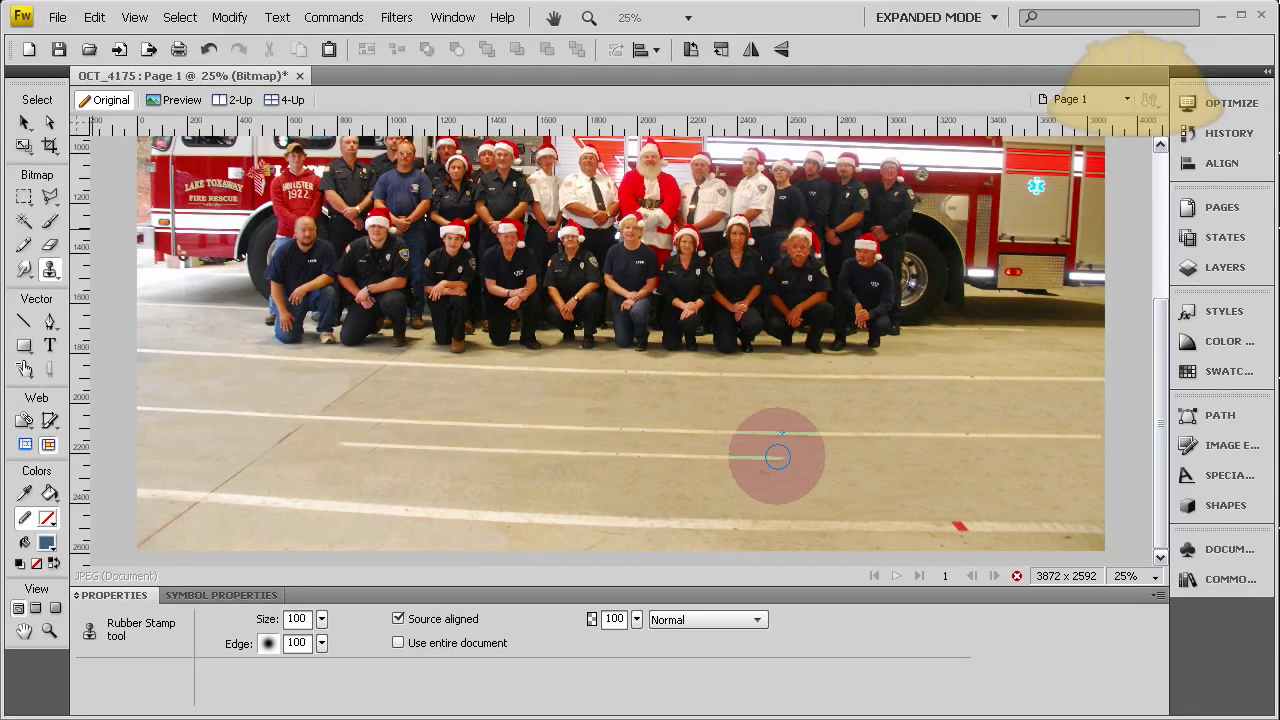
pyautogui.moveTo(777, 457); pyautogui.dragTo(1095, 458)
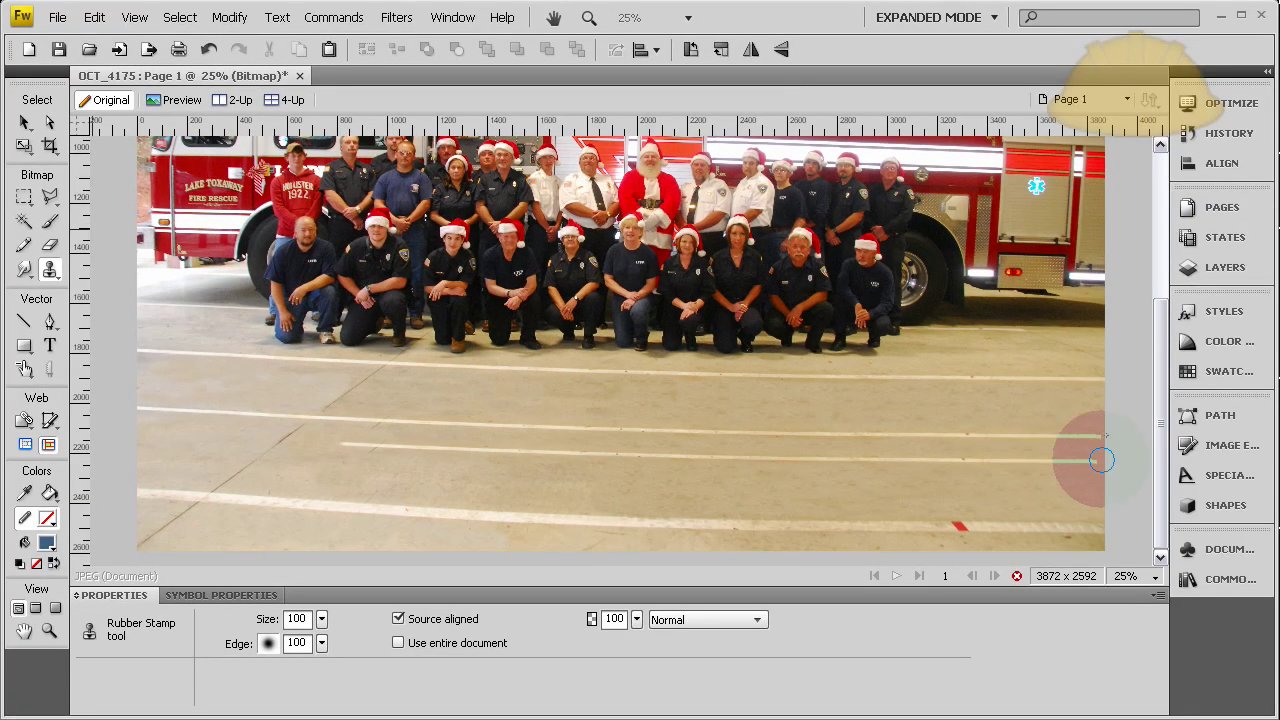
pyautogui.scroll(1, 600, 434)
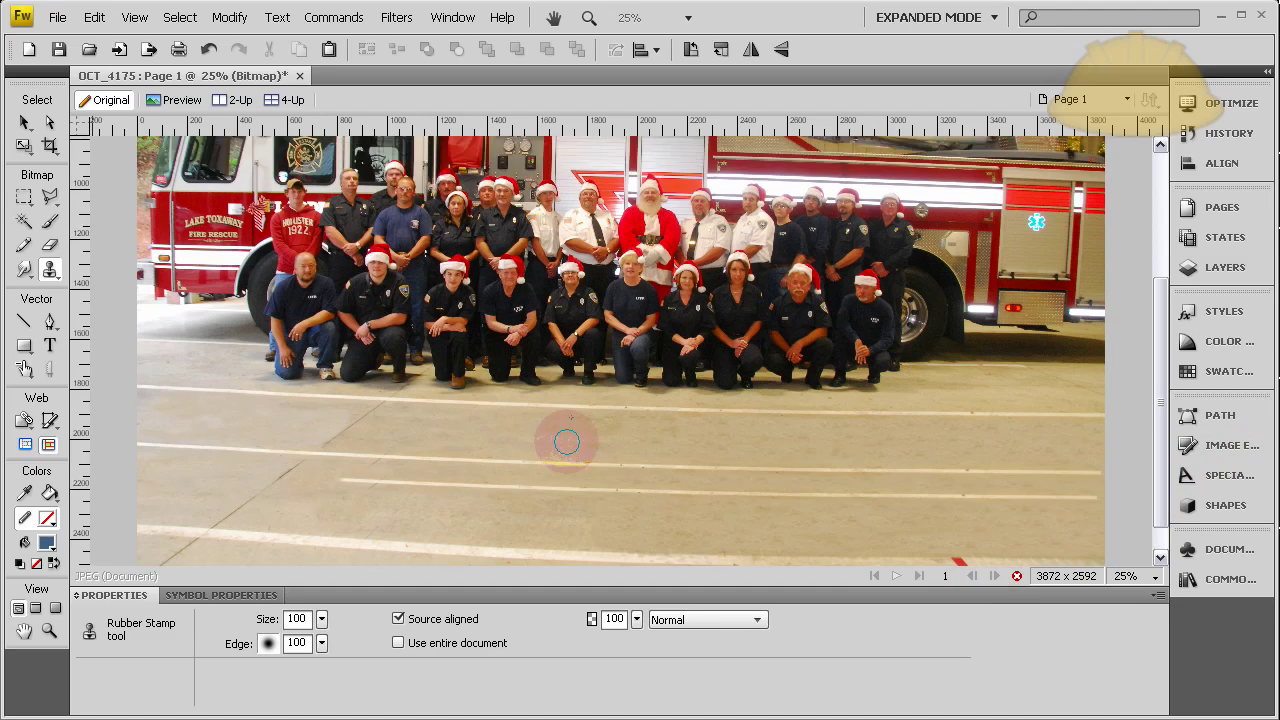
# Step: Switch to the Pointer, exit bitmap mode, review the two new stripes and select the photo
pyautogui.click(25, 122)
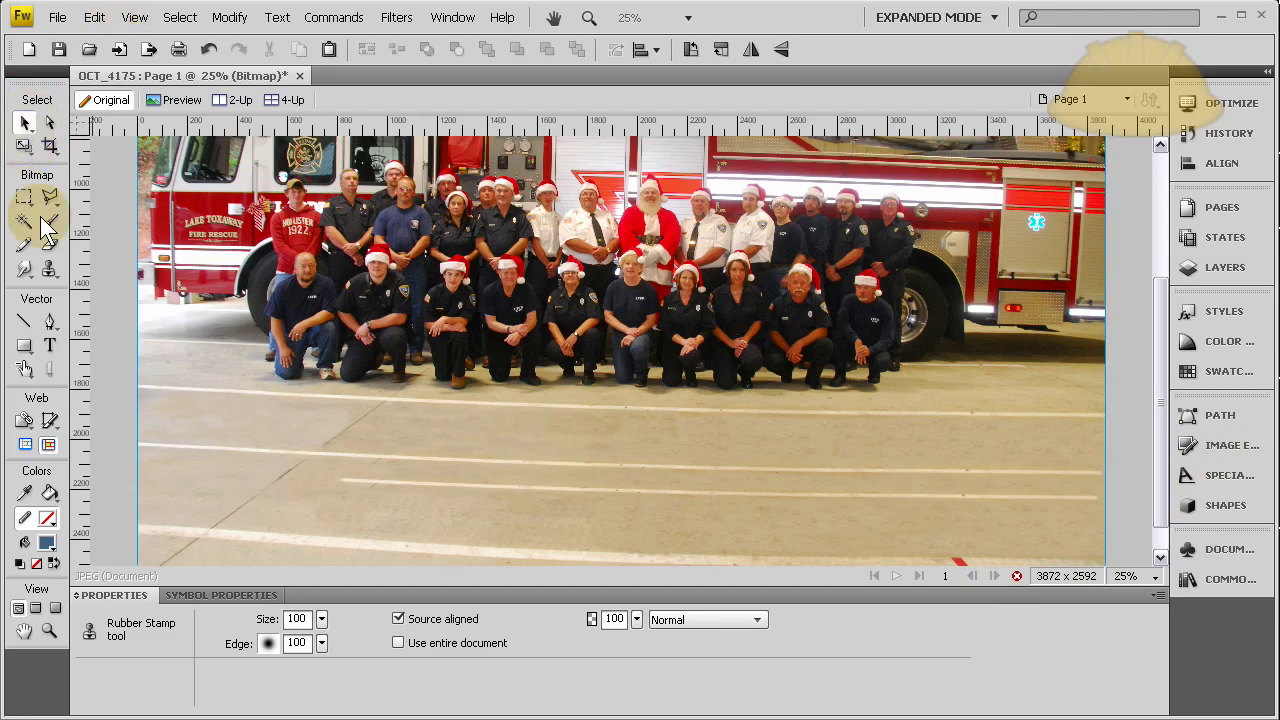
pyautogui.click(94, 195)
pyautogui.scroll(3, 91, 265)
pyautogui.scroll(4, 91, 265)
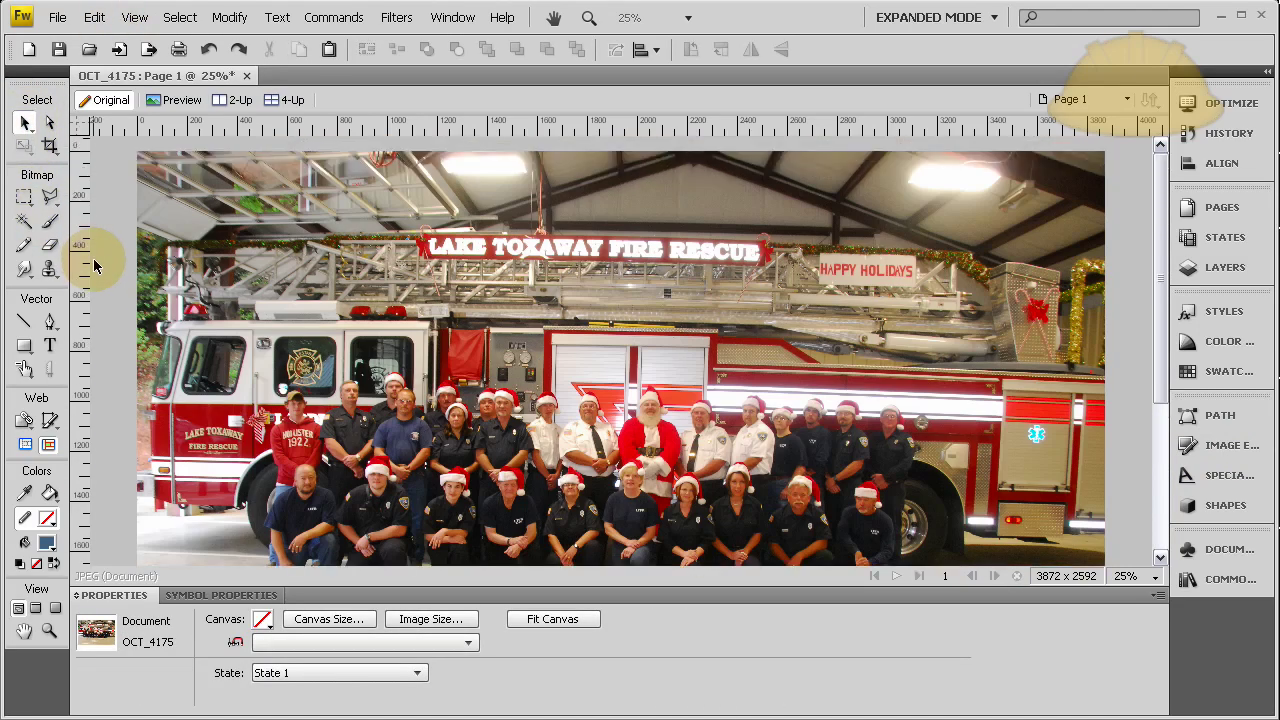
pyautogui.scroll(-4, 96, 264)
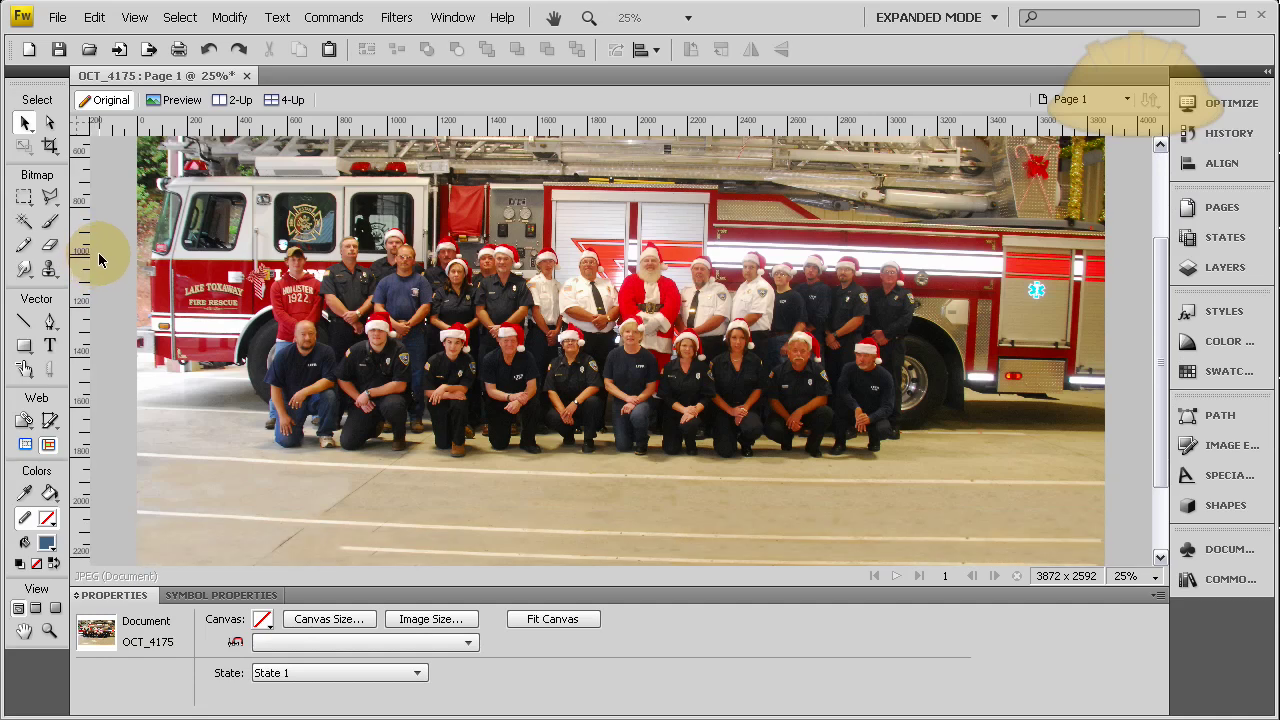
pyautogui.scroll(-3, 100, 259)
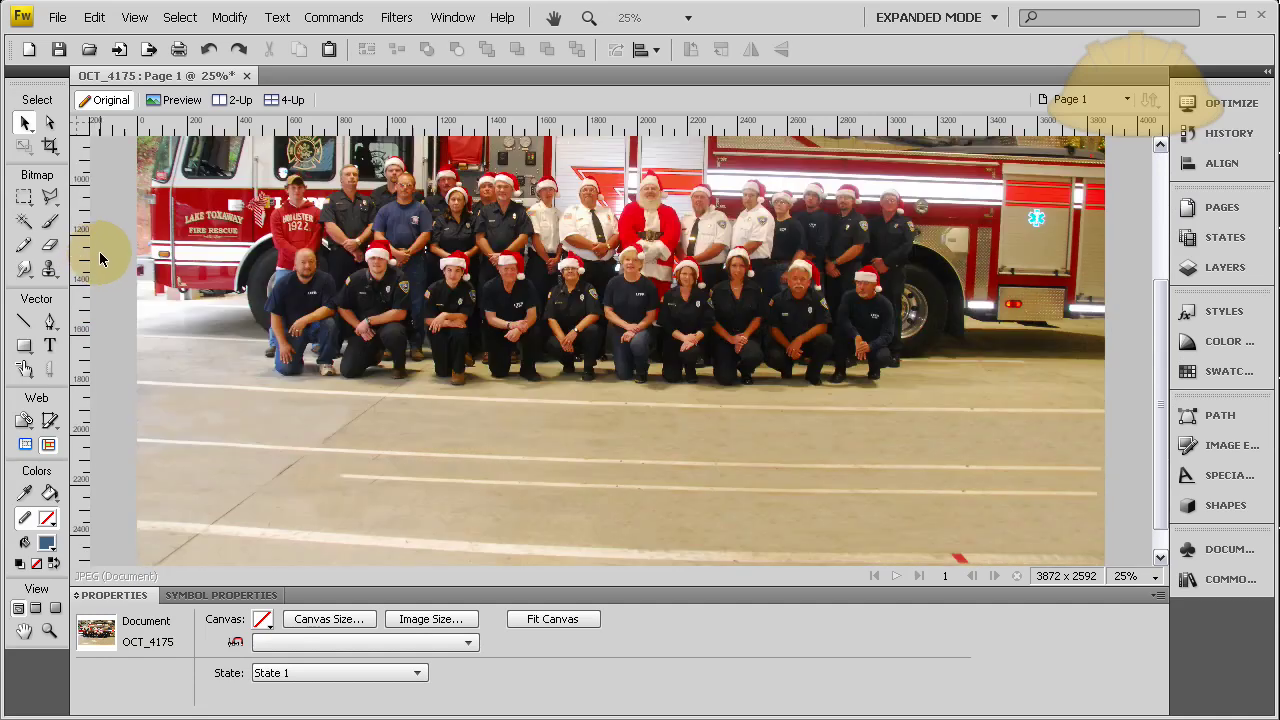
pyautogui.click(674, 447)
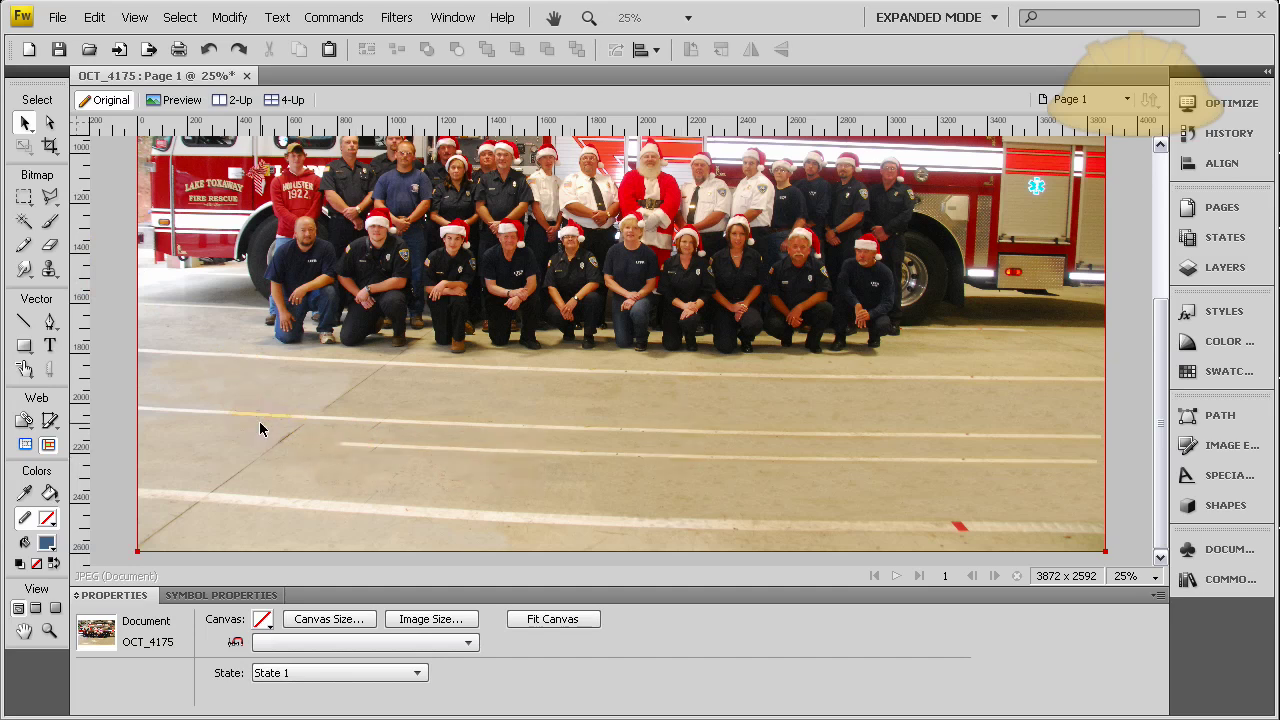